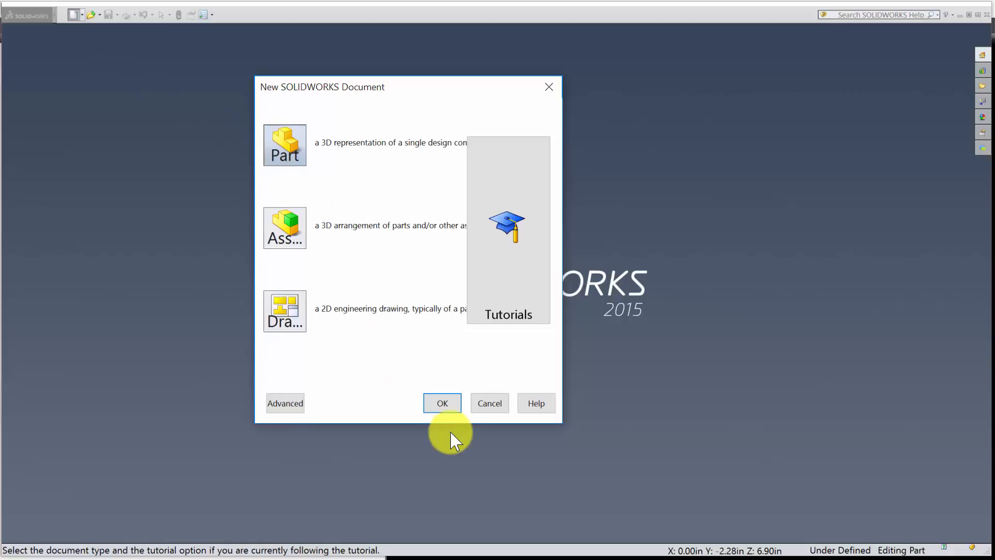
# Create a new part document and open a sketch on the Front Plane.
pyautogui.click(442, 404)
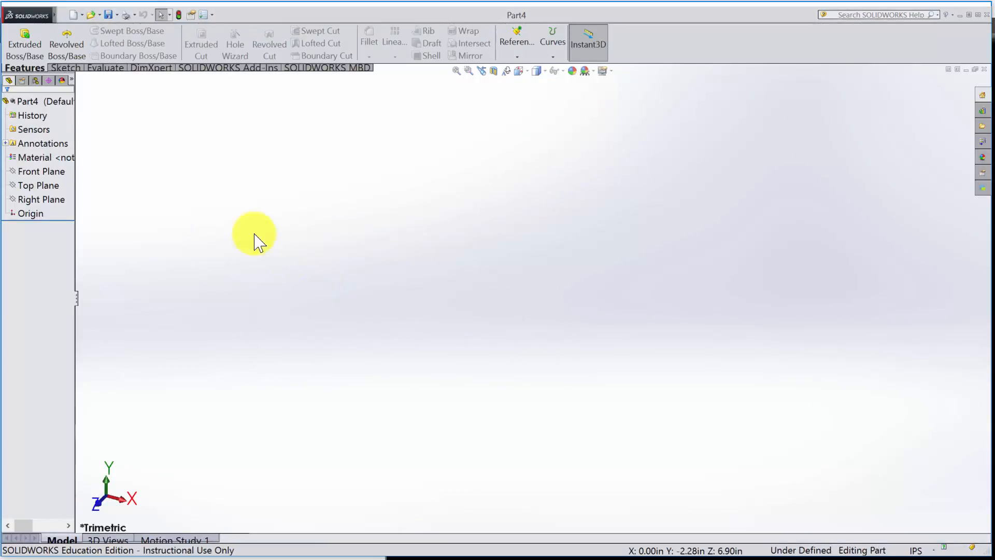
pyautogui.click(48, 174)
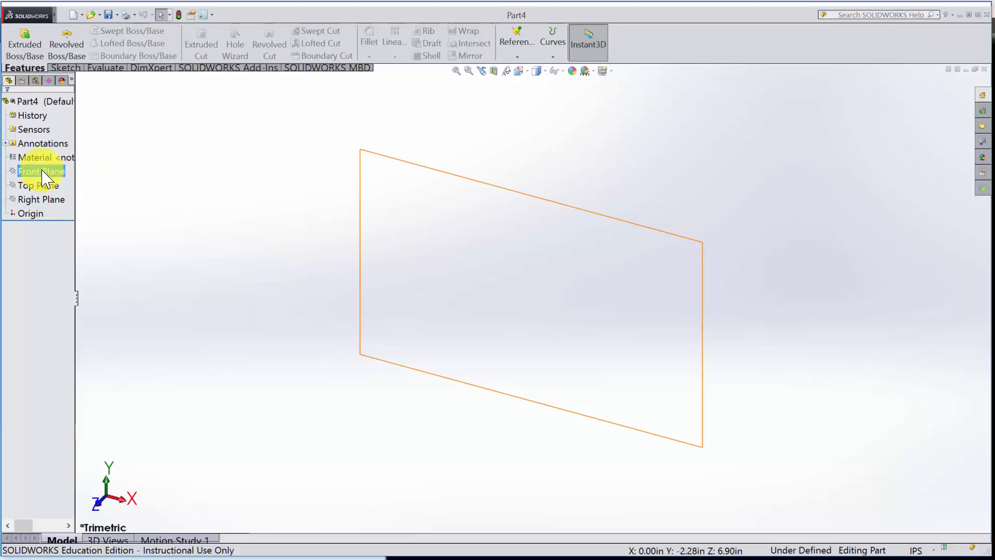
pyautogui.rightClick(42, 172)
pyautogui.keyDown('ctrl'); pyautogui.click(46, 157); pyautogui.keyUp('ctrl')
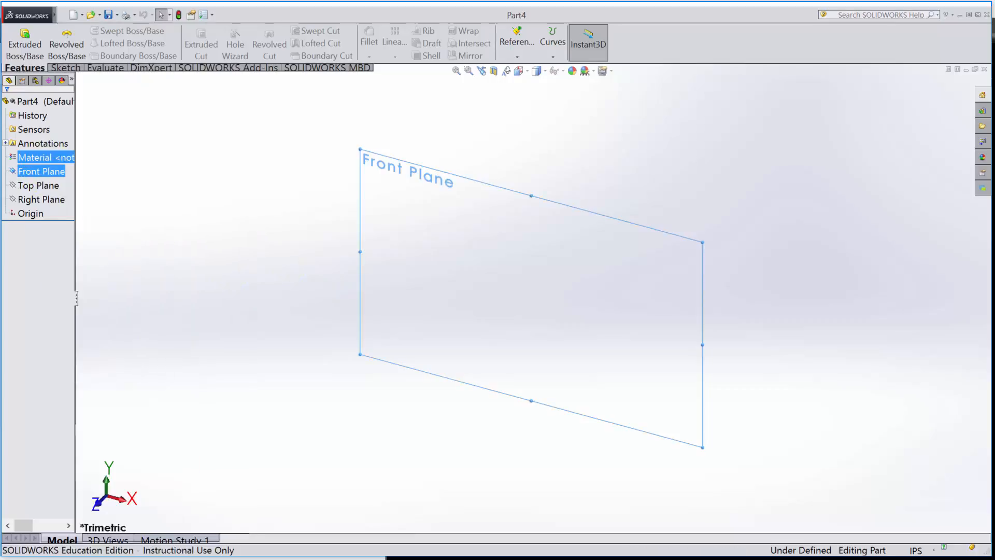
pyautogui.rightClick(49, 172)
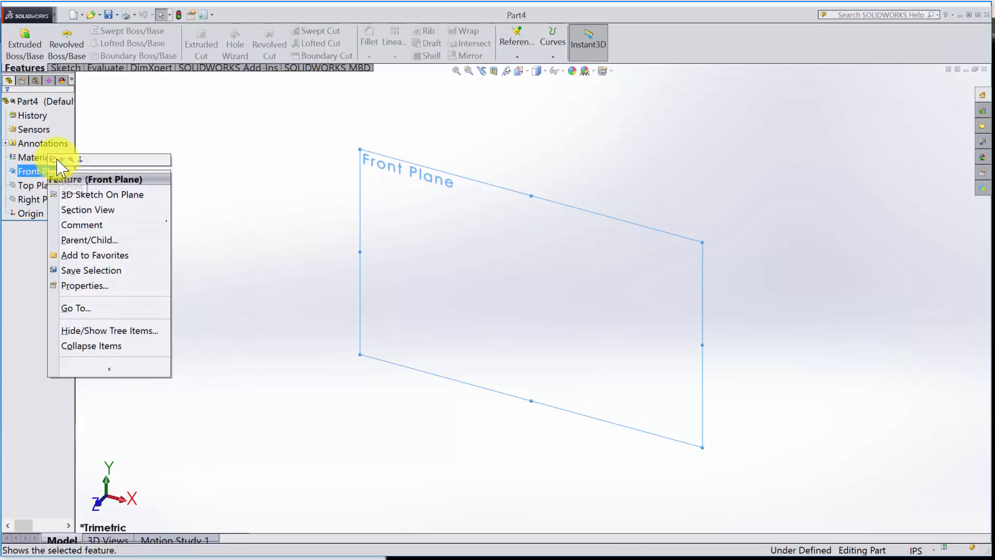
pyautogui.click(53, 159)
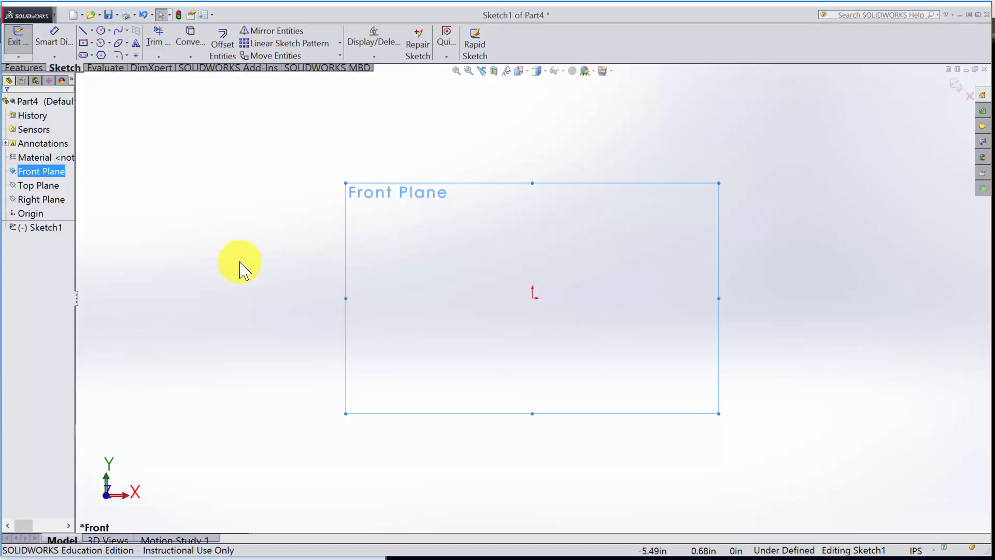
# Sketch a center rectangle about 8.2 in wide and 3.2 in high, centered on the origin.
pyautogui.click(92, 43)
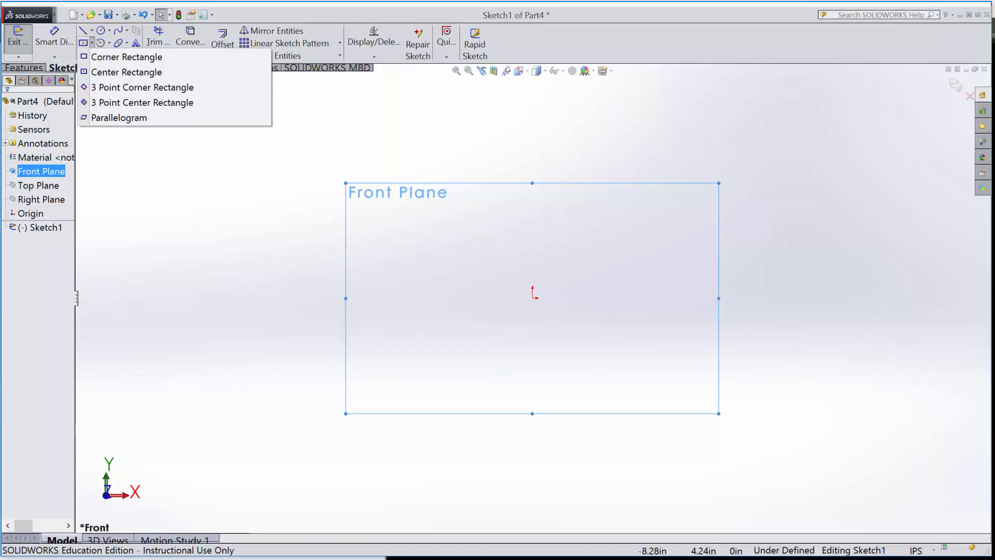
pyautogui.click(127, 72)
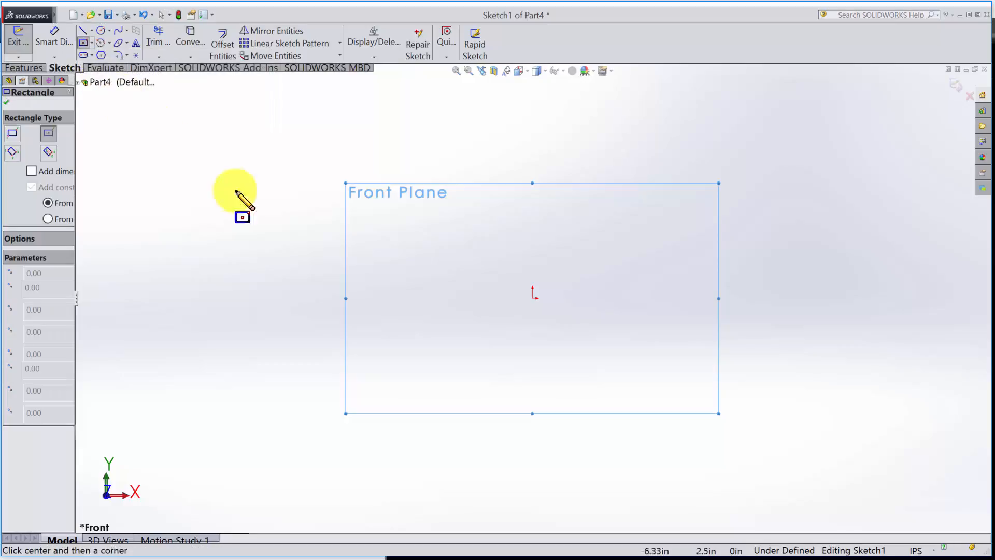
pyautogui.click(532, 299)
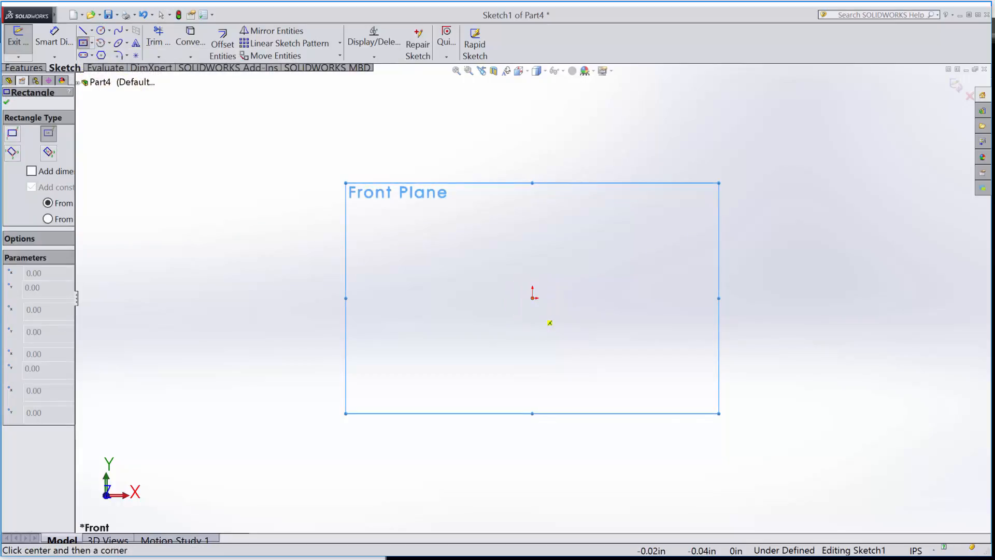
pyautogui.click(715, 232)
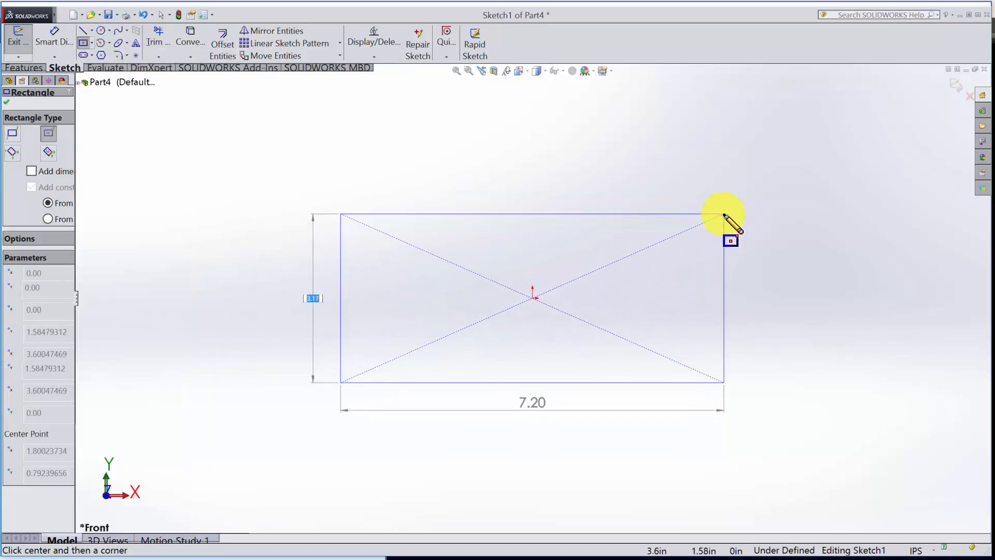
pyautogui.click(750, 212)
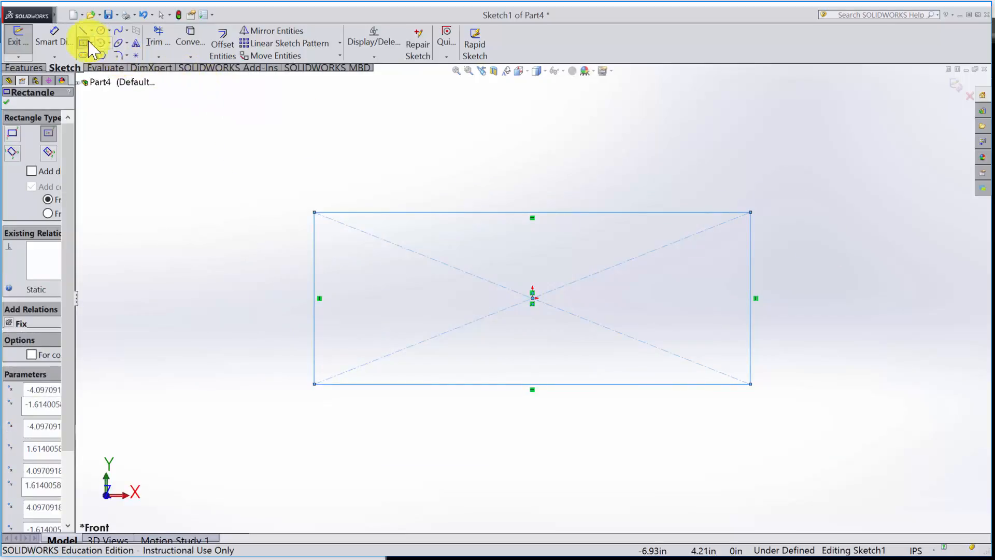
# Dimension the rectangle 10 in wide and 5 in high, and exit the sketch.
pyautogui.click(54, 37)
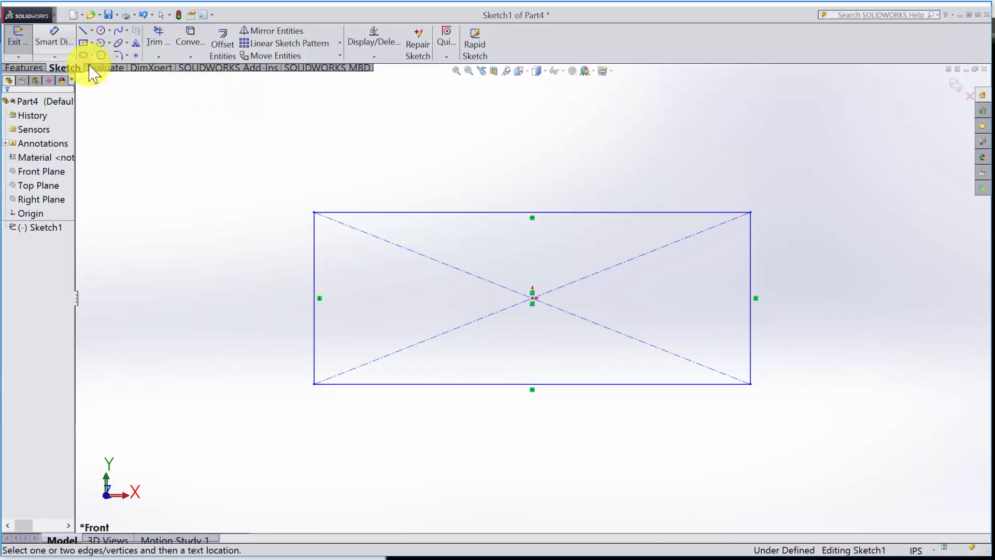
pyautogui.click(506, 211)
pyautogui.click(545, 174)
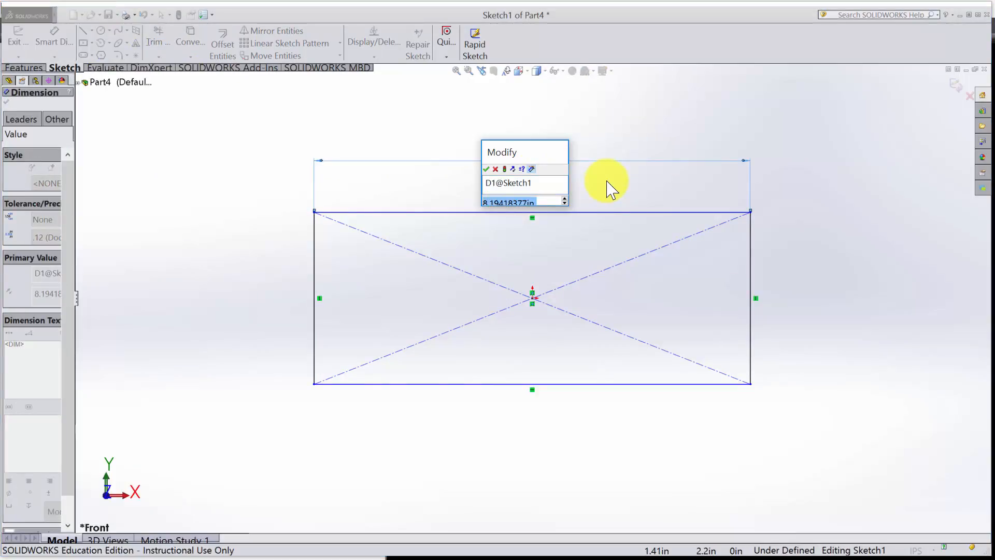
pyautogui.write('10')
pyautogui.press('Return')
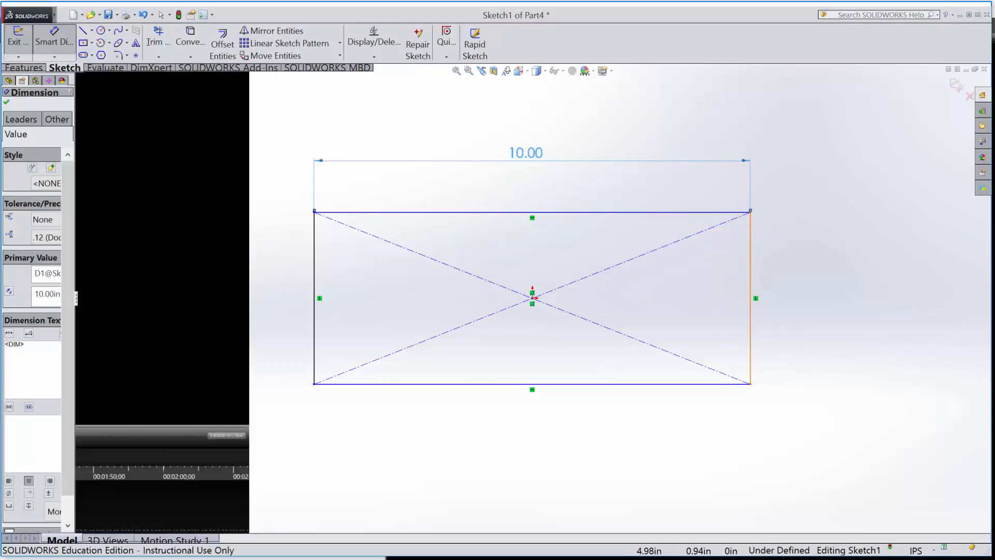
pyautogui.click(751, 264)
pyautogui.click(829, 303)
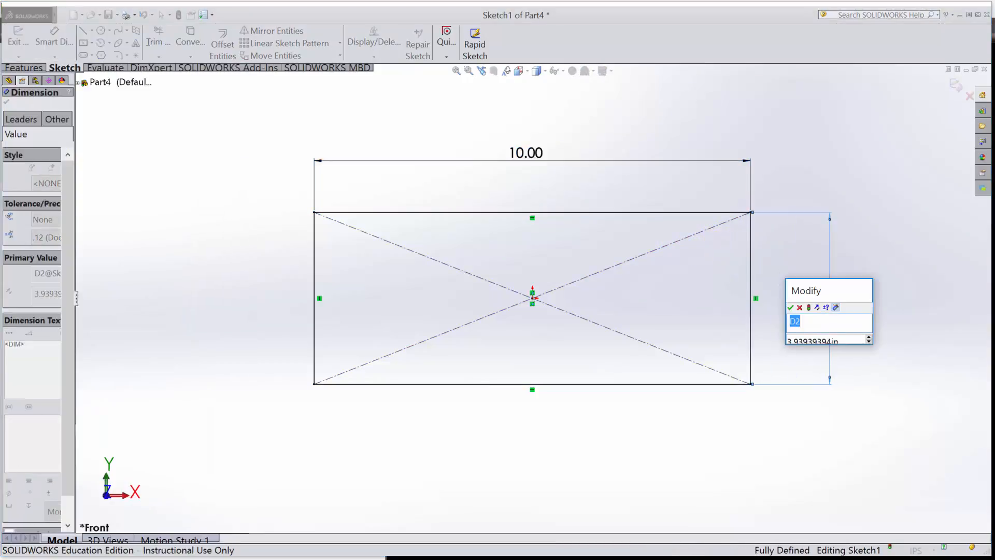
pyautogui.write('5')
pyautogui.press('Return')
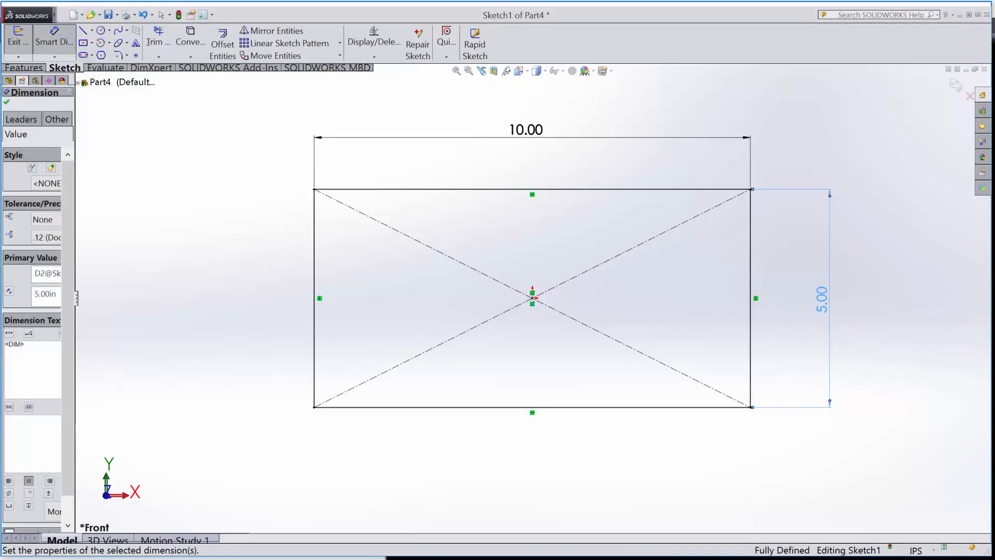
pyautogui.click(956, 86)
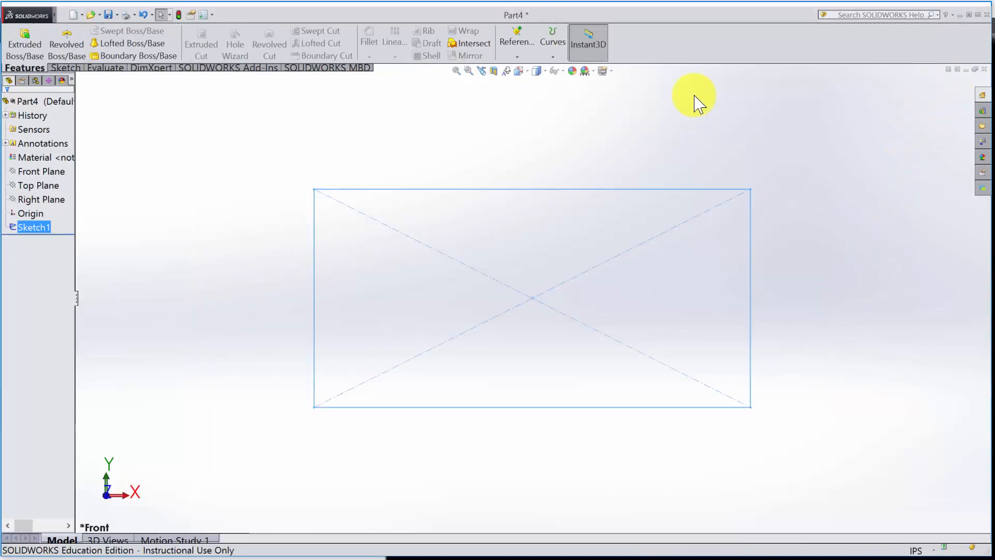
# Extrude the rectangle sketch as a boss with the Mid Plane end condition and a depth of 2 in.
pyautogui.click(24, 44)
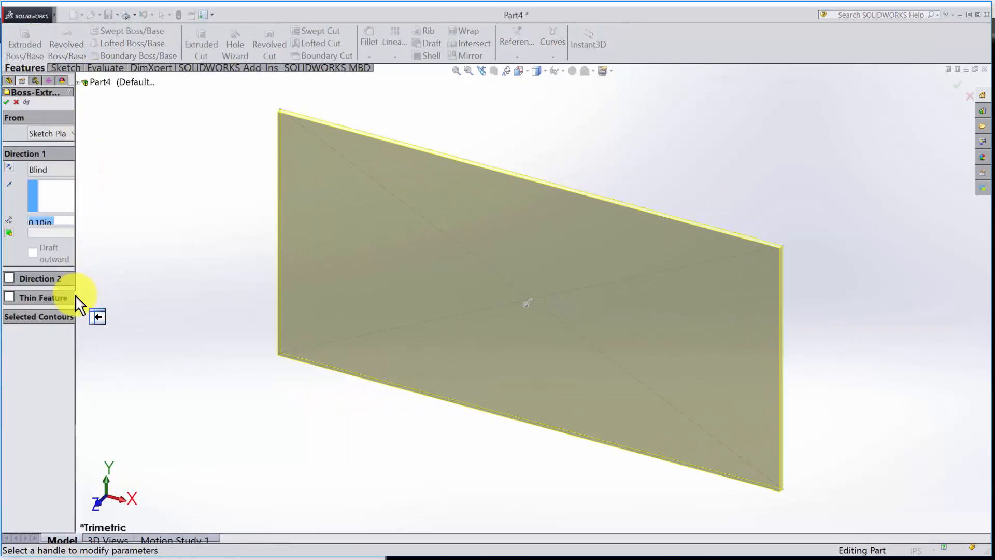
pyautogui.moveTo(77, 301); pyautogui.dragTo(131, 299)
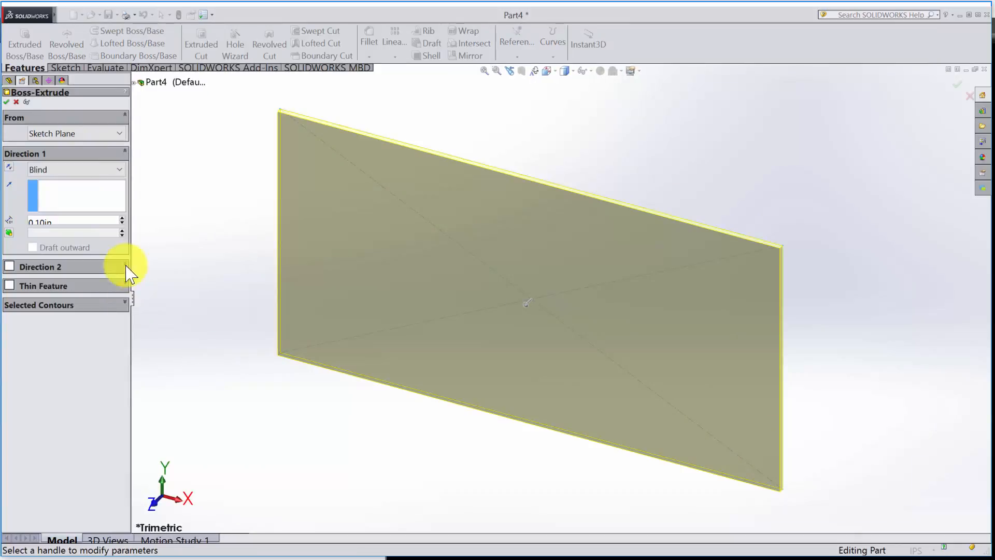
pyautogui.click(109, 170)
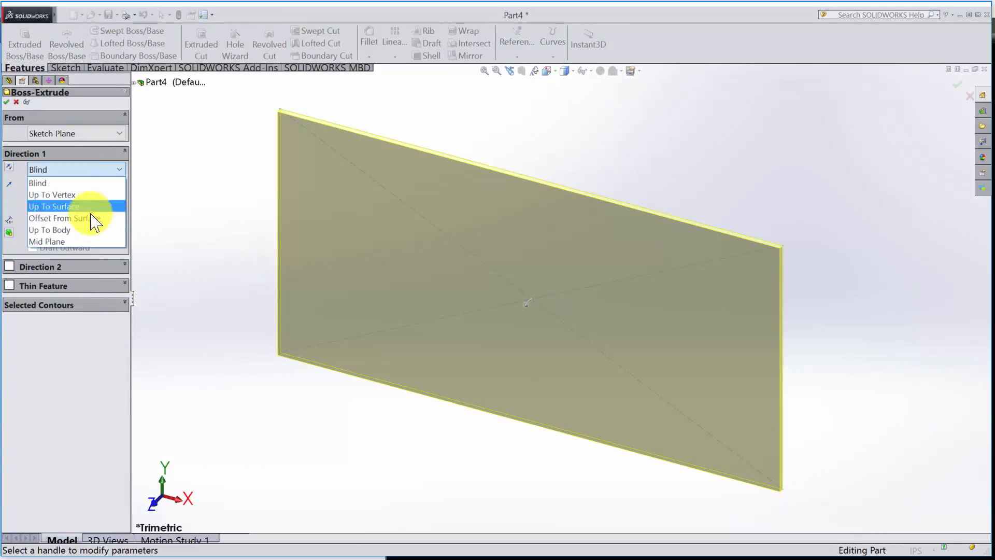
pyautogui.click(49, 241)
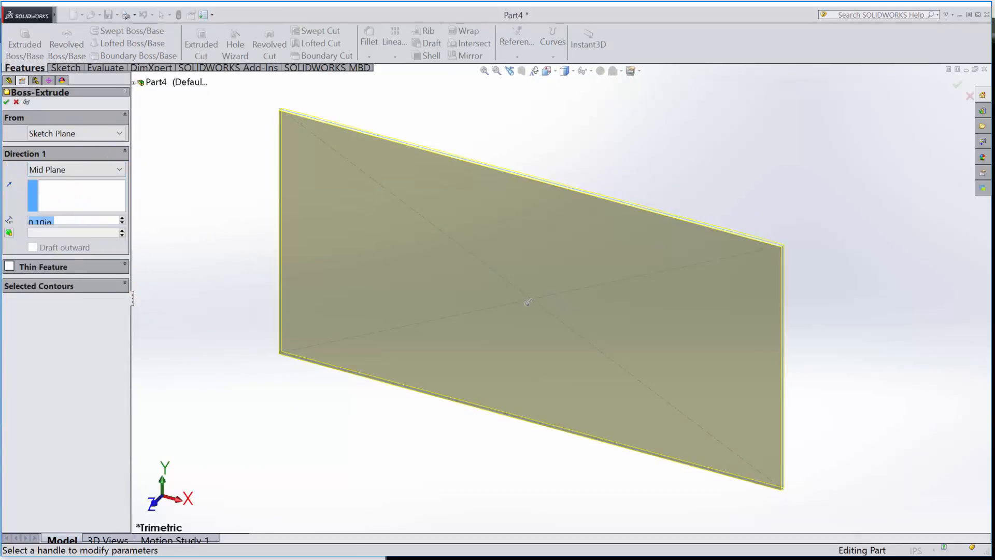
pyautogui.click(74, 220)
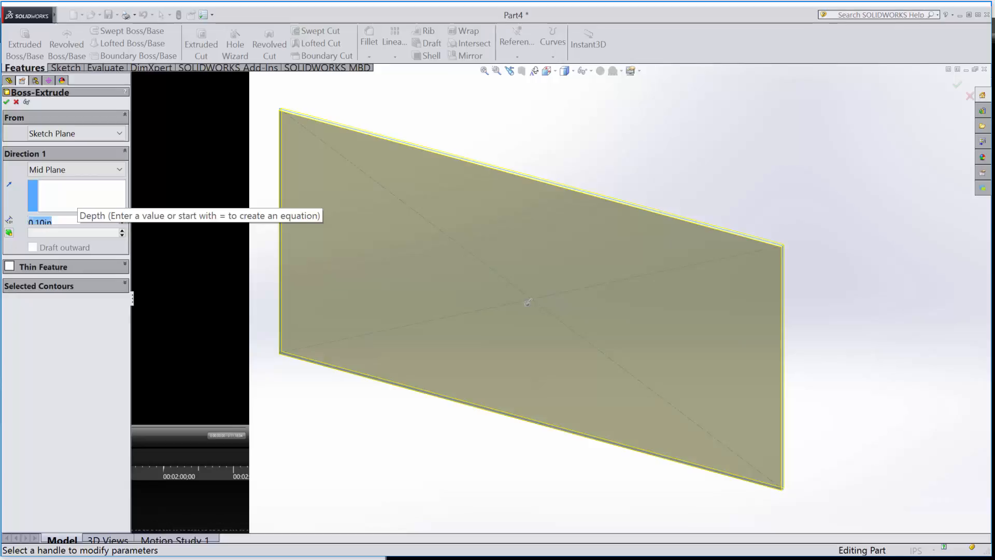
pyautogui.write('2')
pyautogui.press('Return')
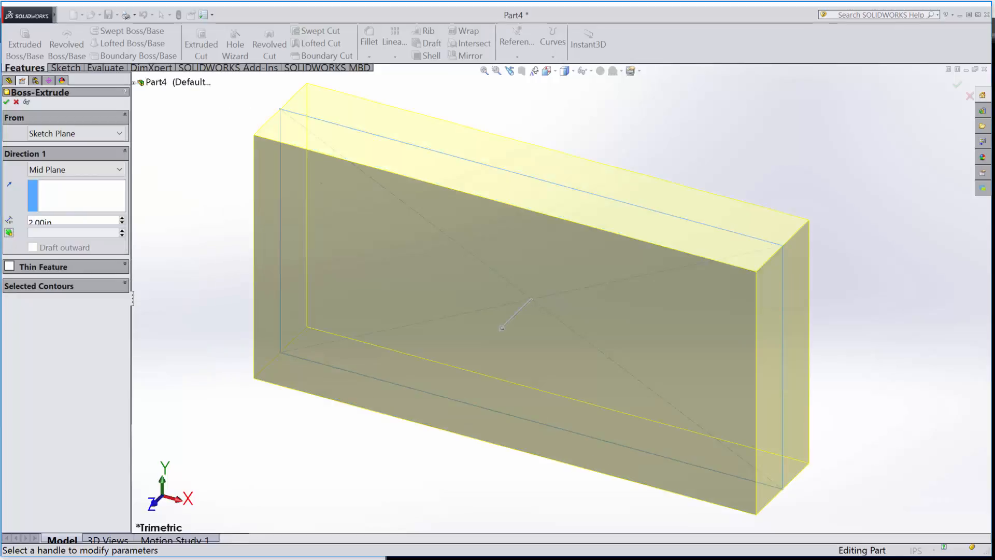
pyautogui.click(6, 102)
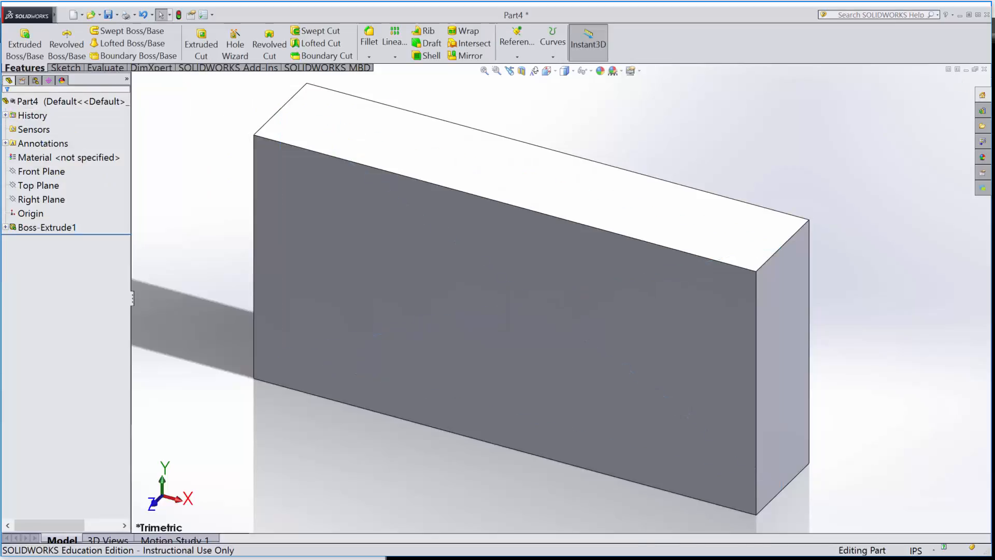
# Show the Front, Top and Right planes together in the model view.
pyautogui.click(41, 171)
pyautogui.keyDown('ctrl'); pyautogui.click(42, 199); pyautogui.keyUp('ctrl')
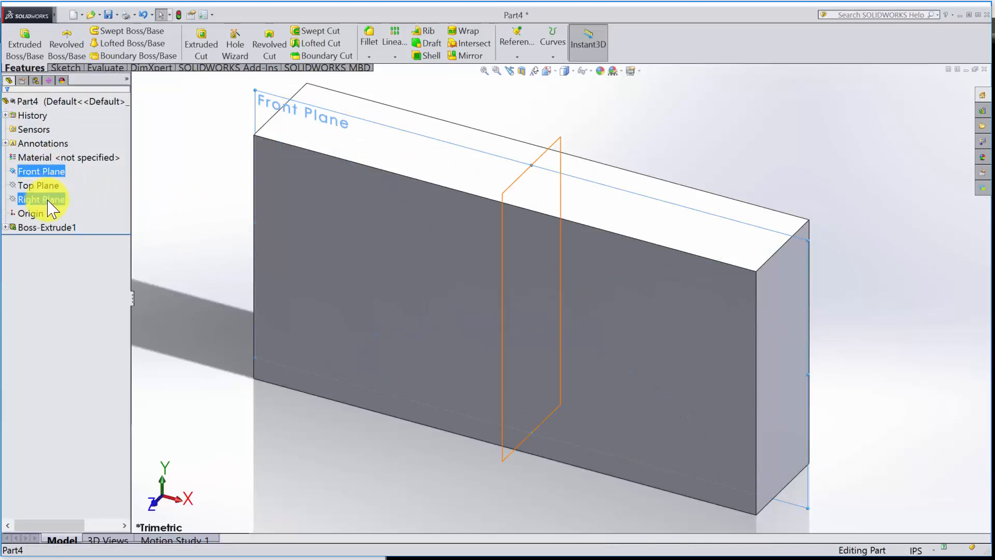
pyautogui.keyDown('ctrl'); pyautogui.click(39, 185); pyautogui.keyUp('ctrl')
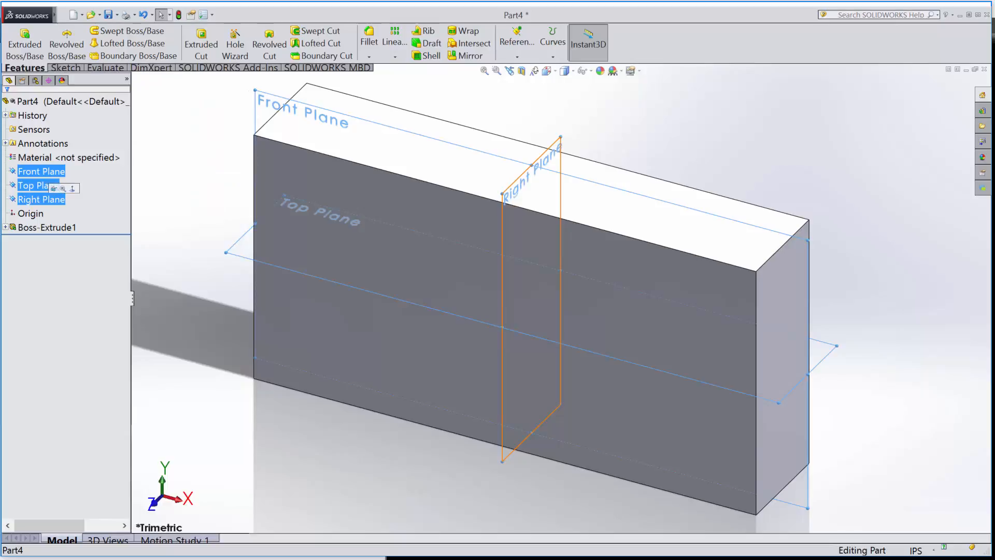
pyautogui.click(53, 188)
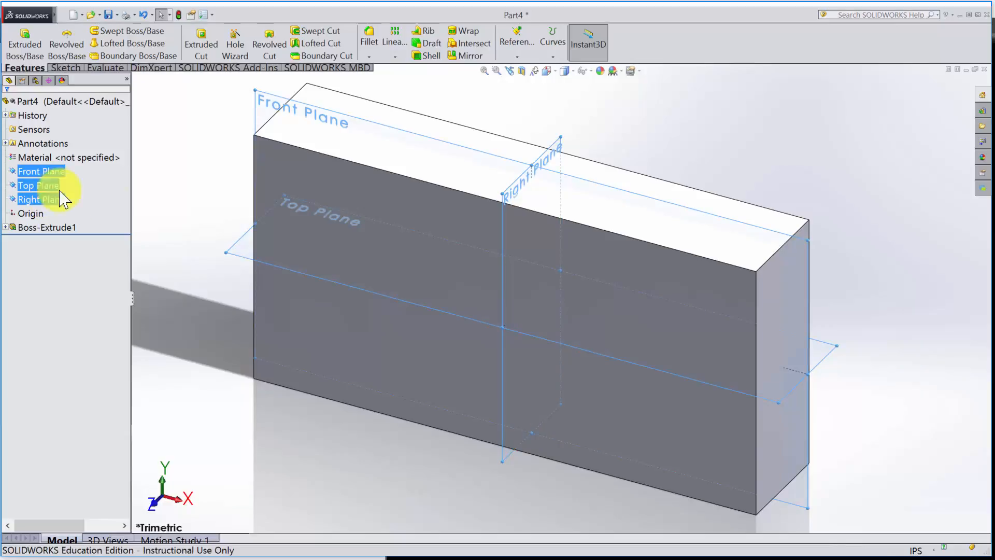
pyautogui.click(866, 215)
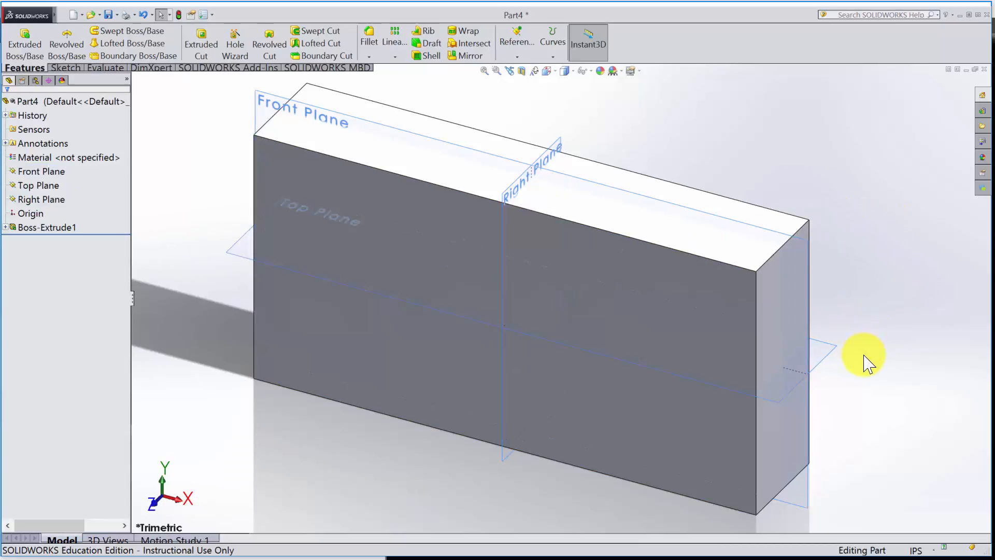
# Start the Hole Wizard and specify an ANSI Inch counterbore hole for a #10 binding head screw.
pyautogui.moveTo(857, 372); pyautogui.dragTo(841, 312, button='middle')
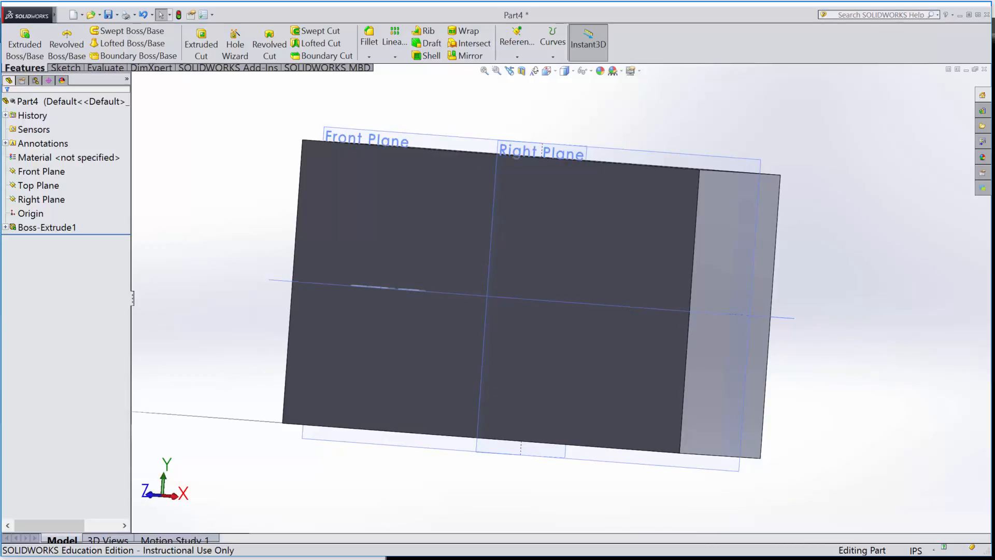
pyautogui.moveTo(782, 329); pyautogui.dragTo(807, 366, button='middle')
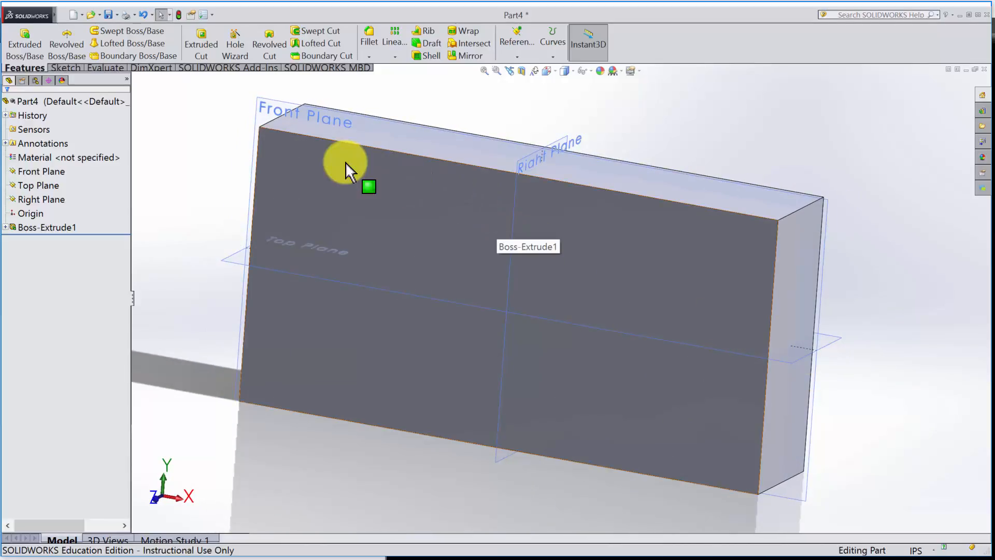
pyautogui.click(239, 52)
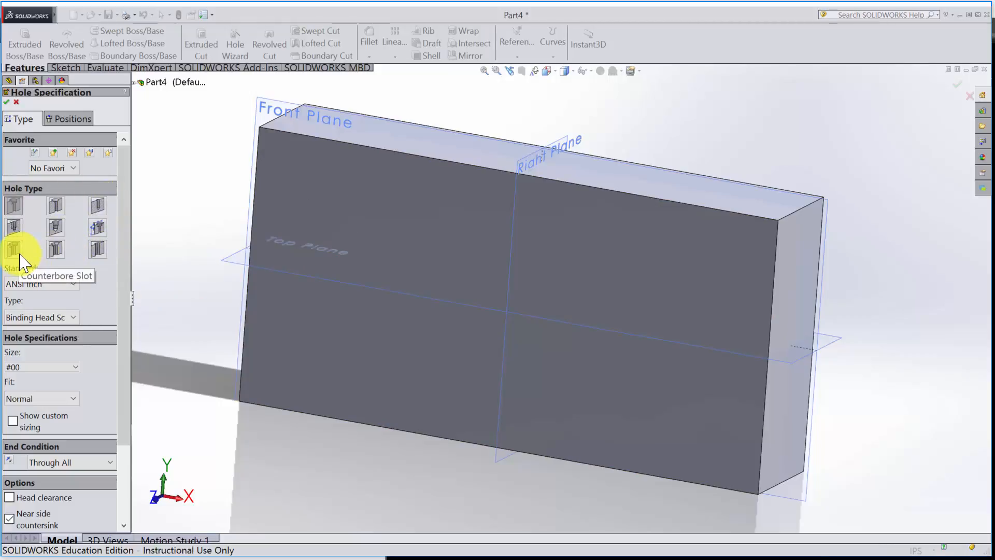
pyautogui.click(16, 212)
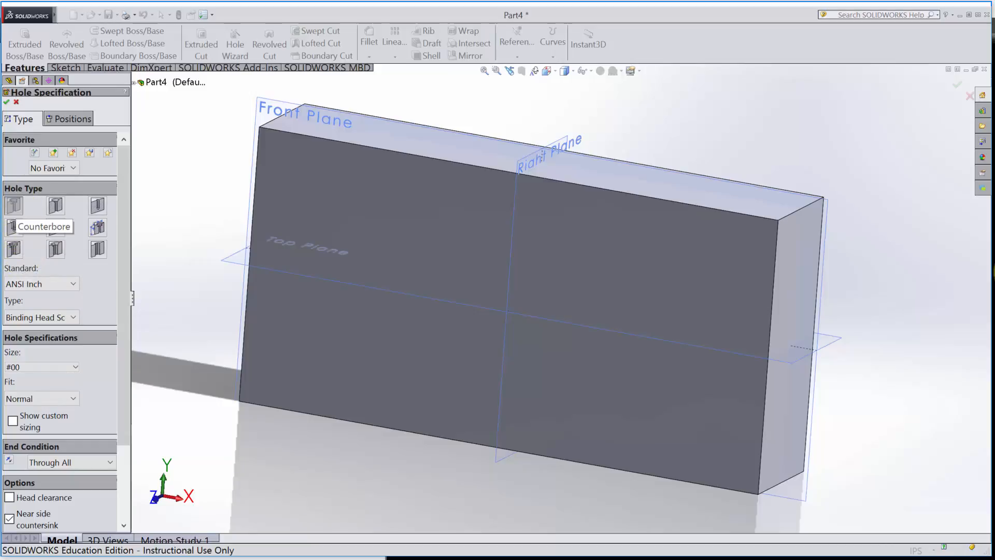
pyautogui.click(75, 367)
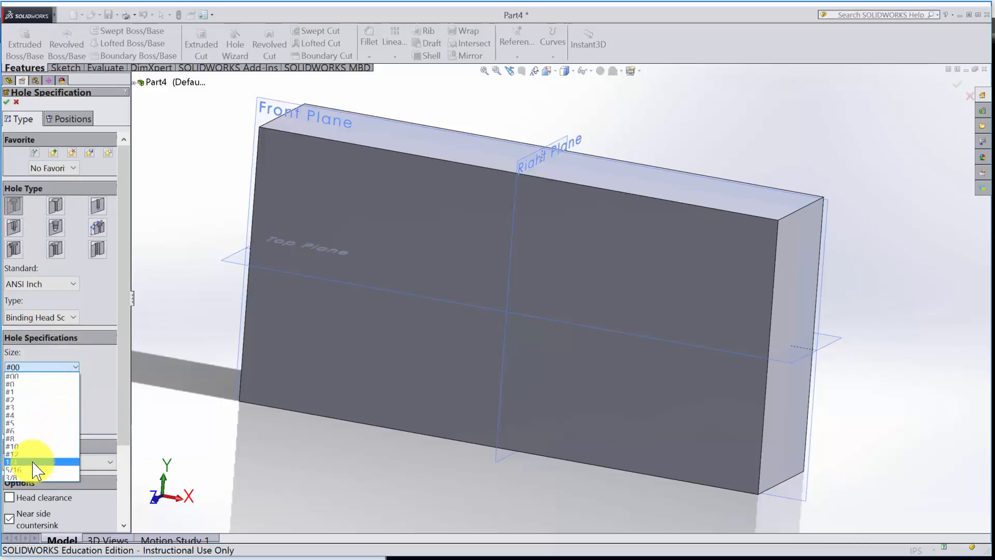
pyautogui.click(21, 446)
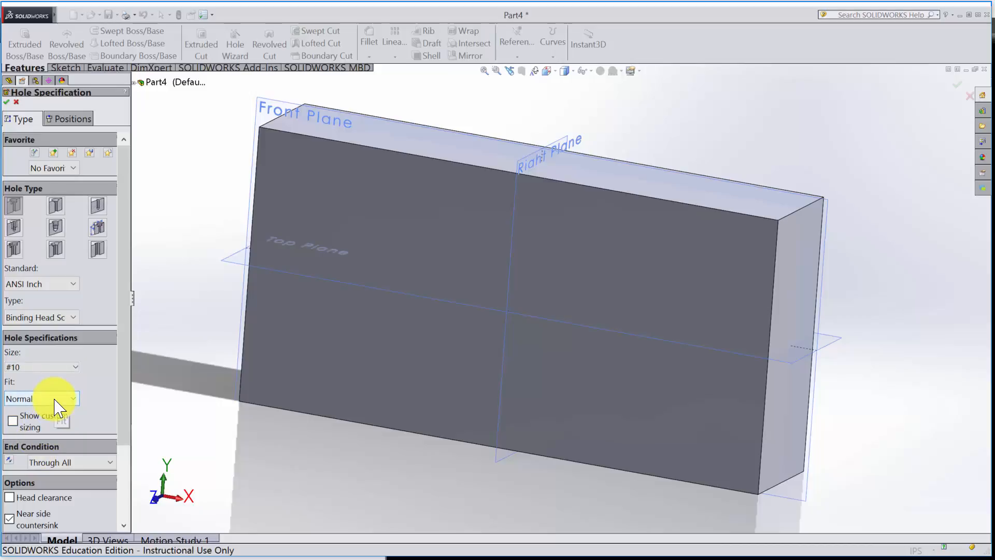
# Examine the counterbore's custom sizing values, end condition and countersink options.
pyautogui.scroll(-5, 125, 462)
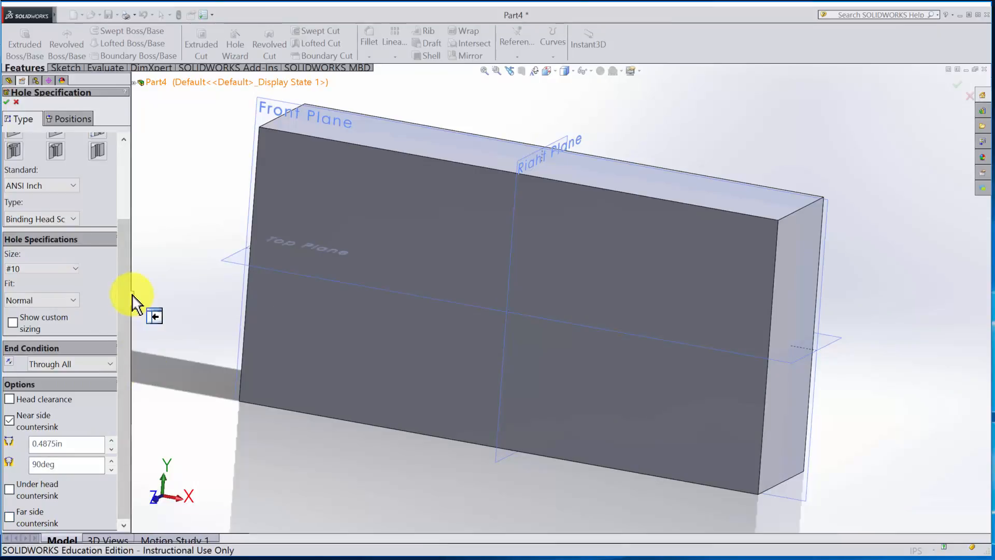
pyautogui.click(13, 322)
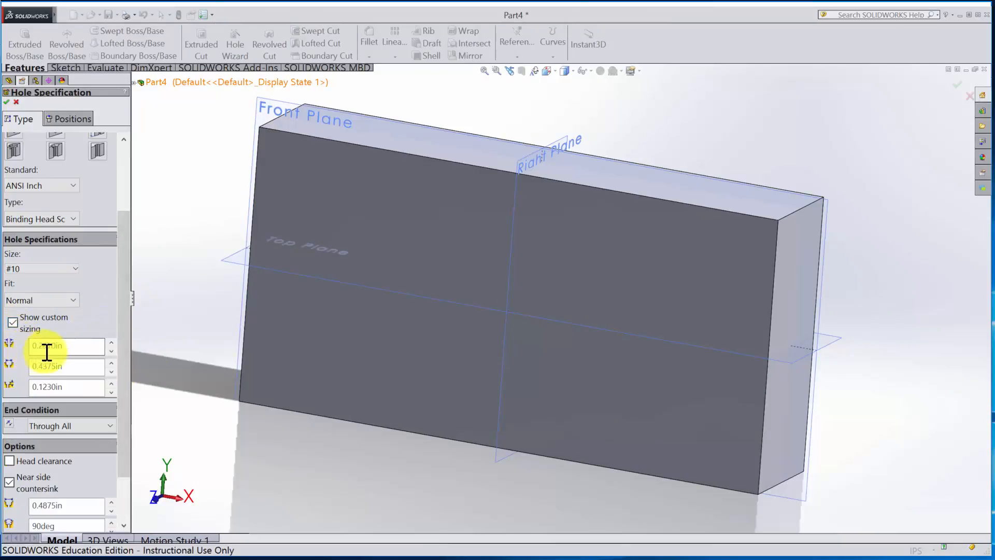
pyautogui.click(12, 322)
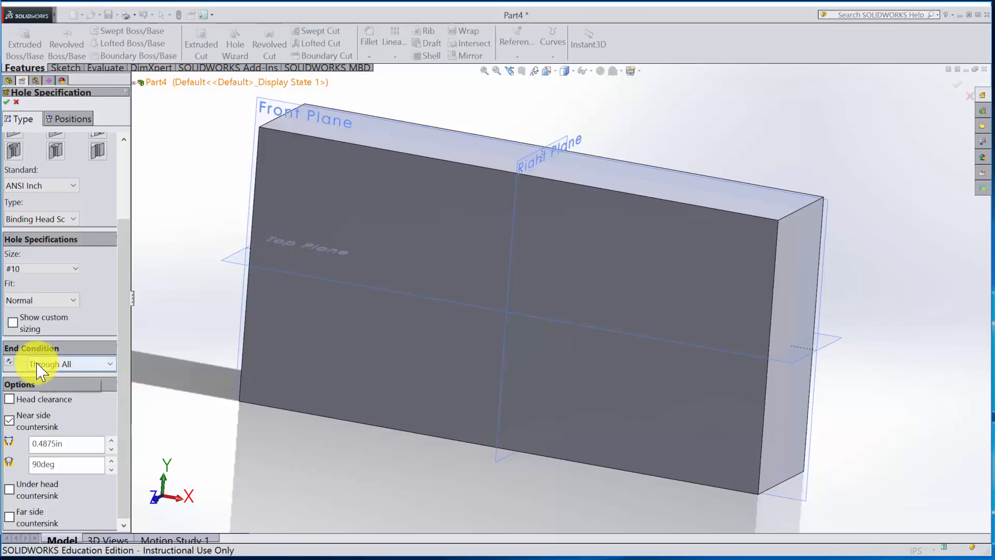
pyautogui.moveTo(125, 405); pyautogui.dragTo(125, 430)
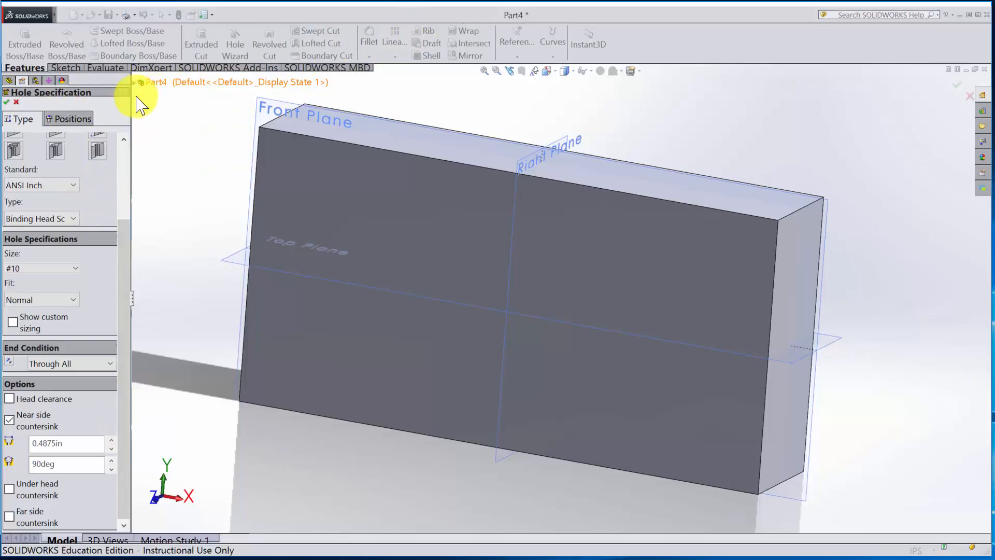
# Place four counterbore holes on the block's large front face, one near each corner, and finish the hole feature.
pyautogui.click(72, 119)
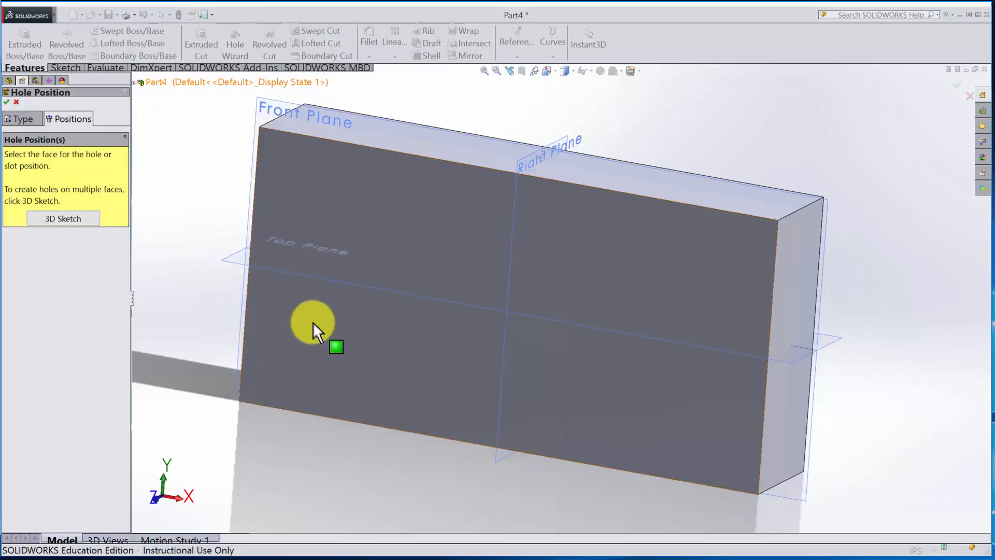
pyautogui.click(433, 184)
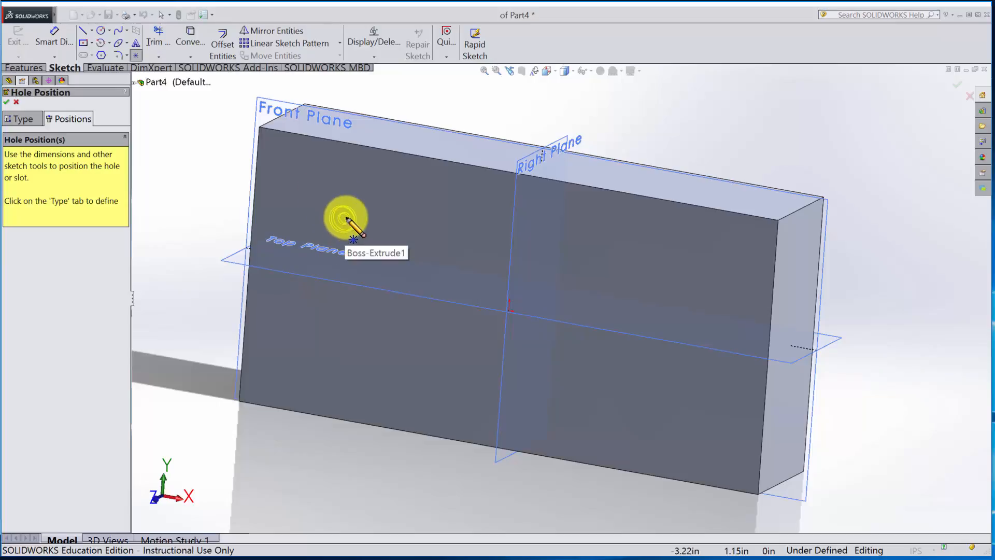
pyautogui.click(314, 185)
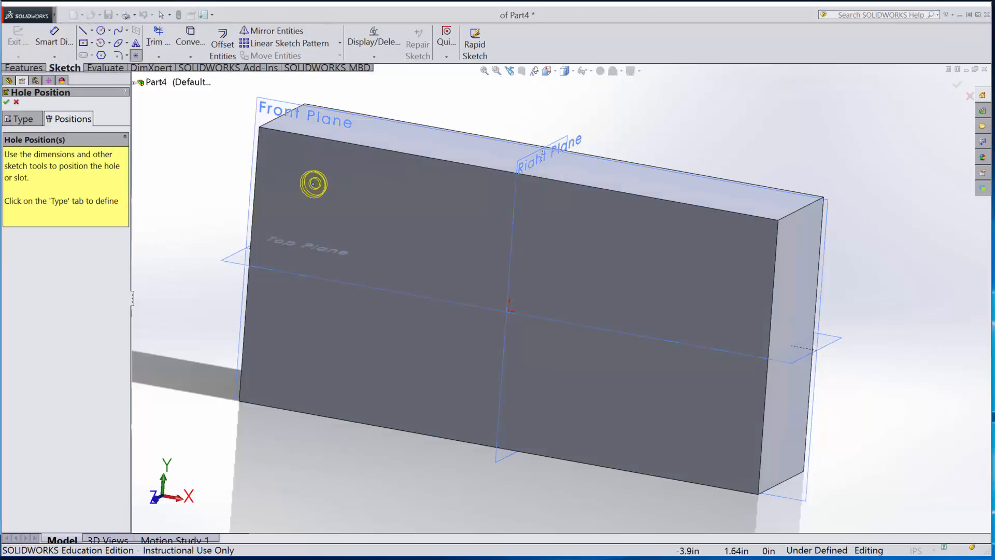
pyautogui.click(731, 248)
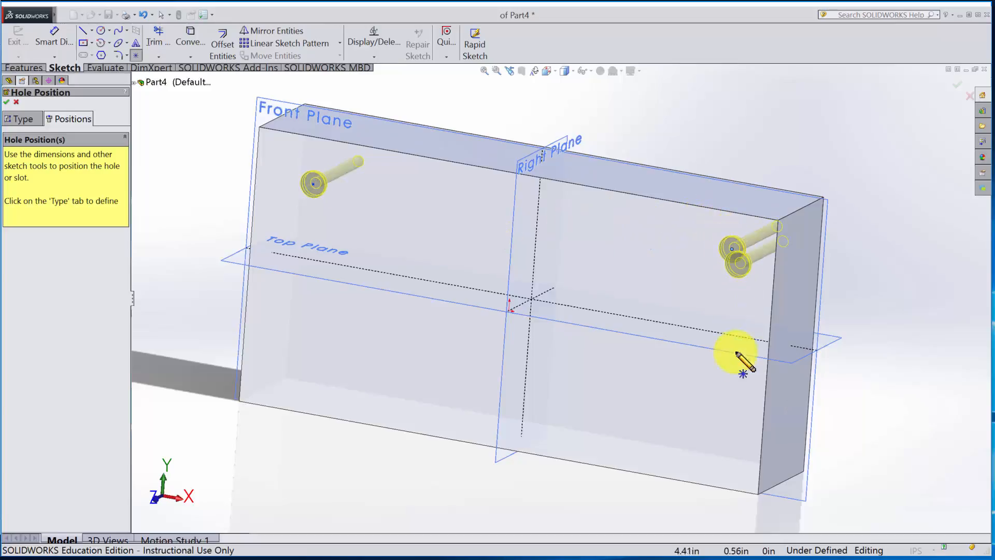
pyautogui.click(717, 452)
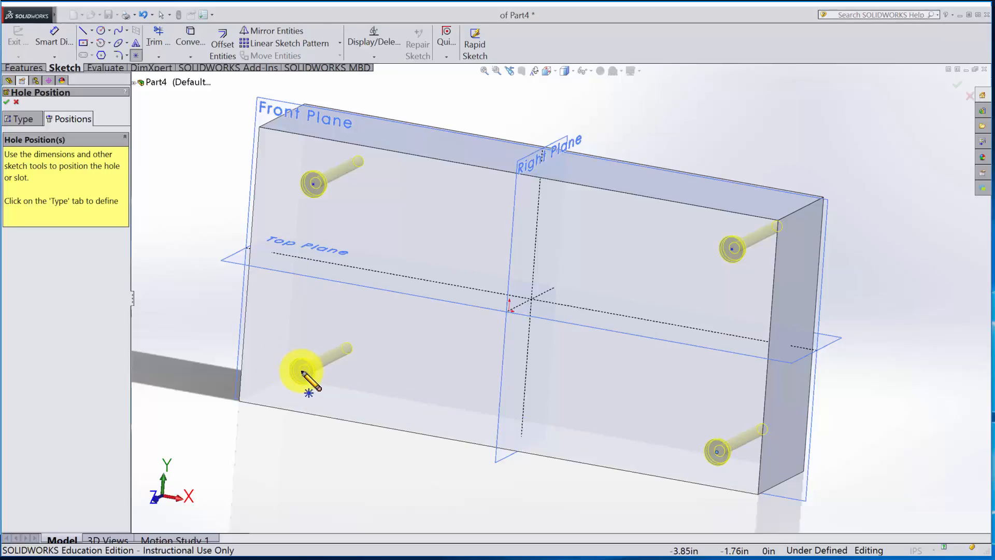
pyautogui.click(300, 376)
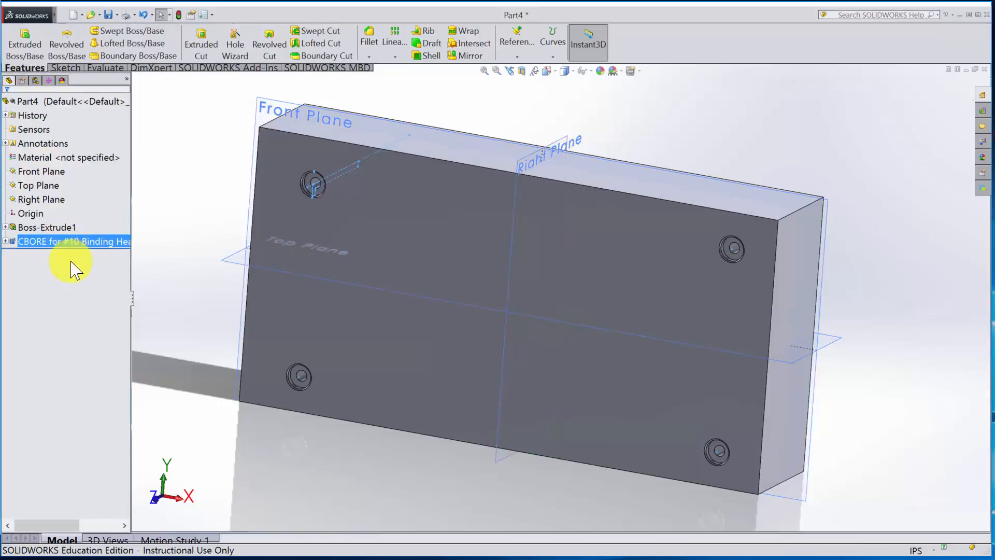
pyautogui.click(57, 353)
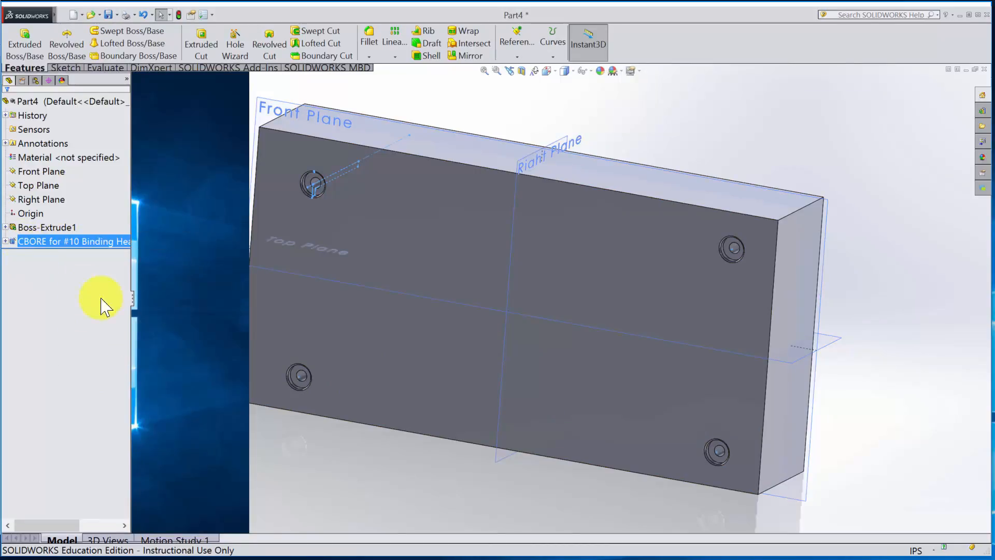
pyautogui.click(726, 150)
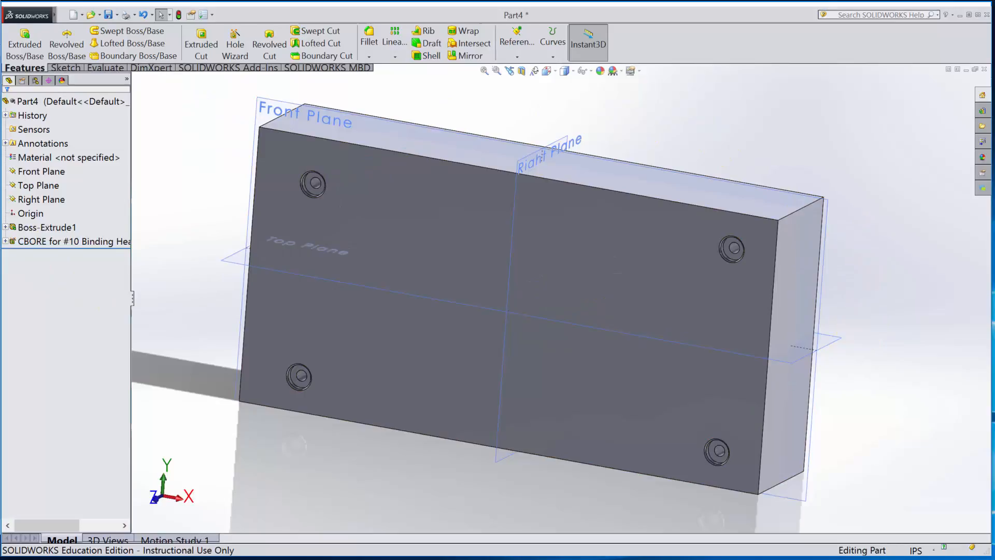
# Hide the Front, Top and Right planes.
pyautogui.moveTo(840, 244); pyautogui.dragTo(362, 160, button='middle')
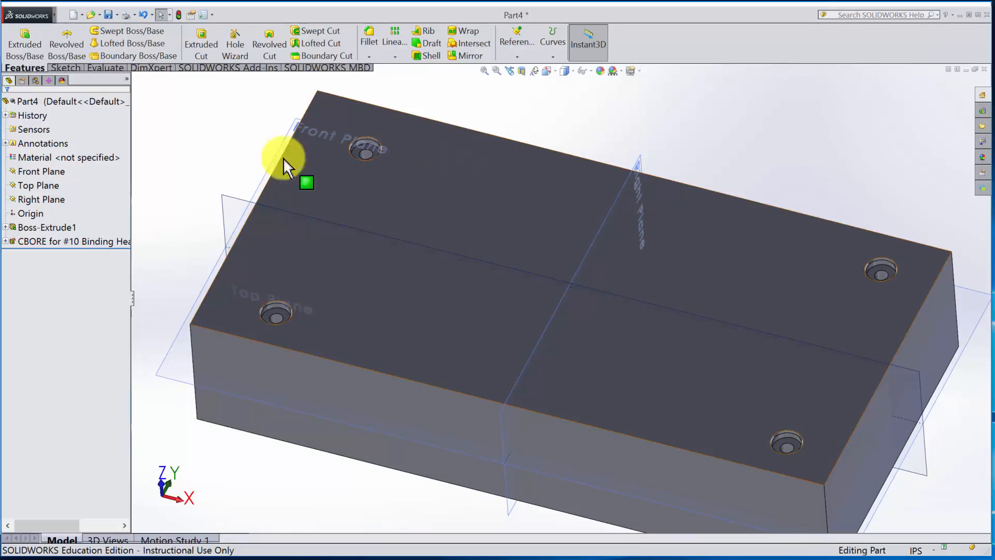
pyautogui.click(51, 171)
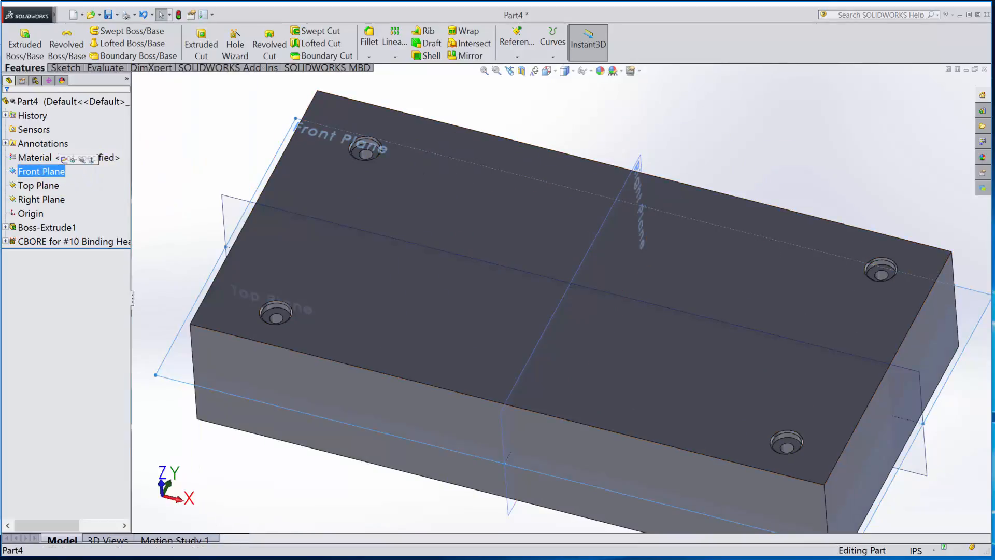
pyautogui.keyDown('ctrl'); pyautogui.click(47, 202); pyautogui.keyUp('ctrl')
pyautogui.keyDown('ctrl'); pyautogui.click(38, 185); pyautogui.keyUp('ctrl')
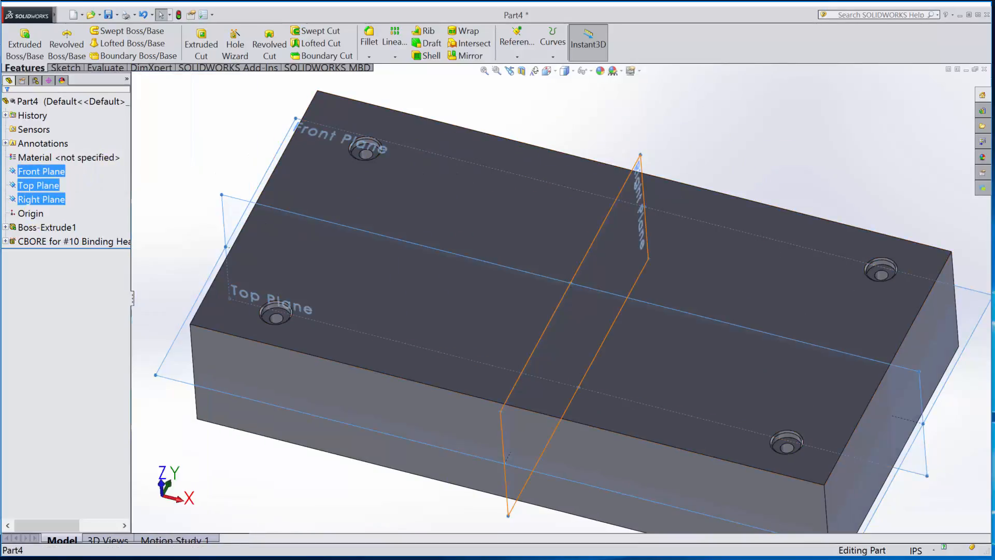
pyautogui.click(51, 193)
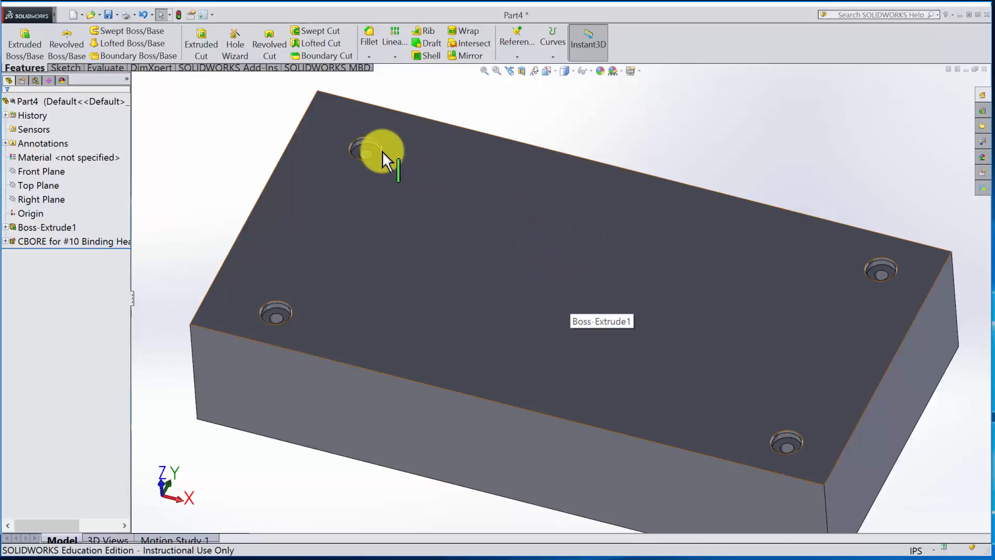
# Inspect a counterbore hole up close and examine the dimensions of its profile sketch, Sketch2, under the hole feature.
pyautogui.scroll(-3, 381, 157)
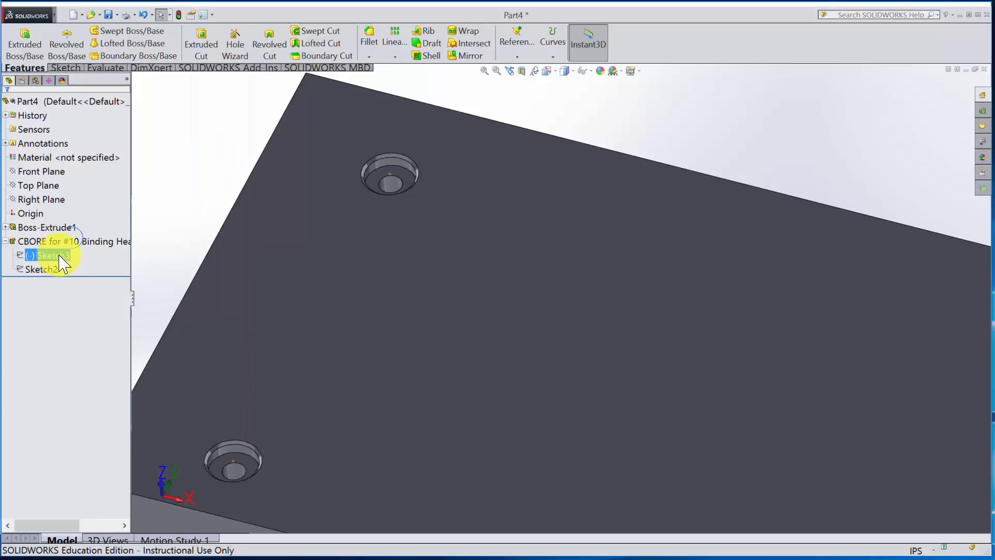
pyautogui.scroll(5, 573, 184)
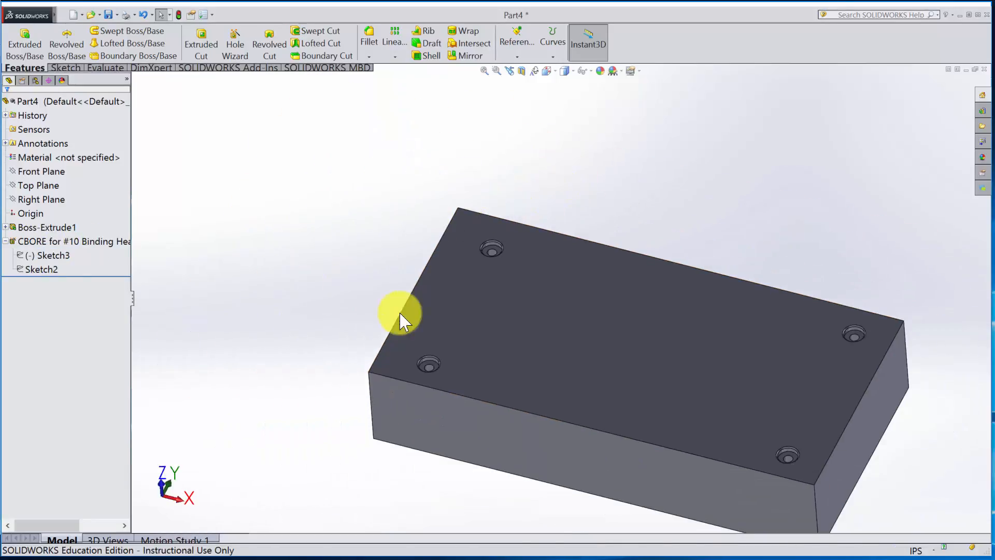
pyautogui.scroll(-5, 695, 360)
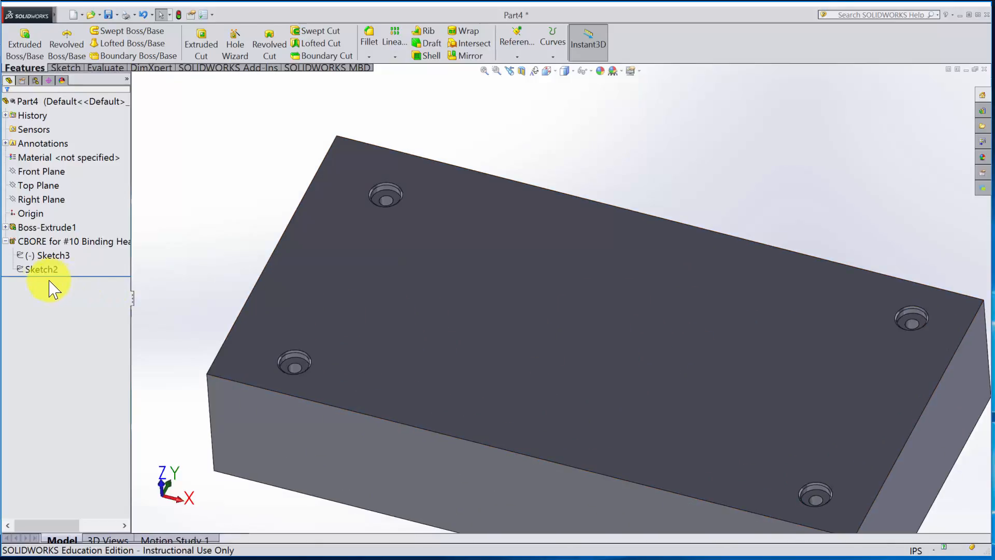
pyautogui.click(43, 272)
pyautogui.moveTo(673, 162)
pyautogui.mouseDown(button='middle')
pyautogui.moveTo(702, 158)
pyautogui.moveTo(626, 151)
pyautogui.moveTo(631, 140)
pyautogui.moveTo(695, 235)
pyautogui.moveTo(697, 209)
pyautogui.mouseUp(button='middle')
pyautogui.scroll(-2, 695, 236)
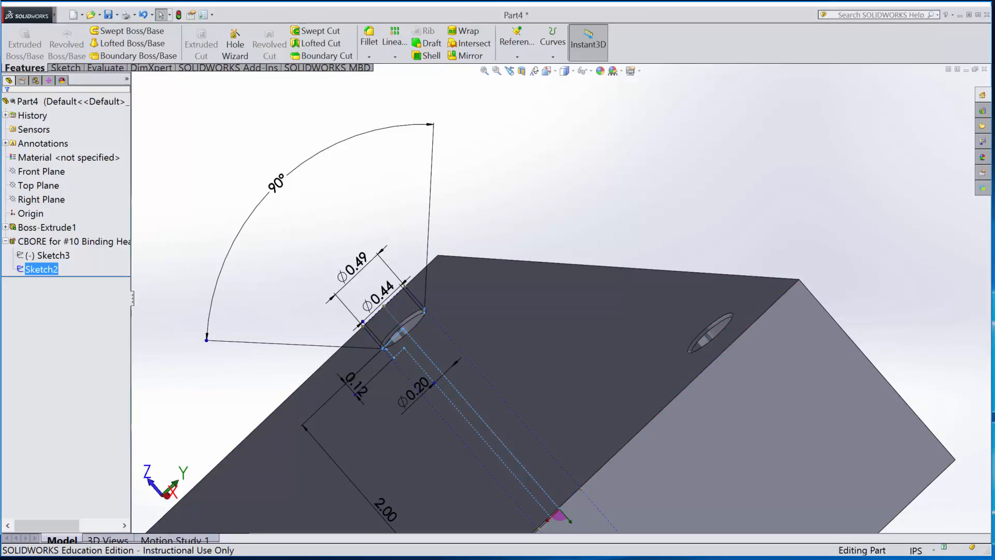
pyautogui.scroll(2, 699, 211)
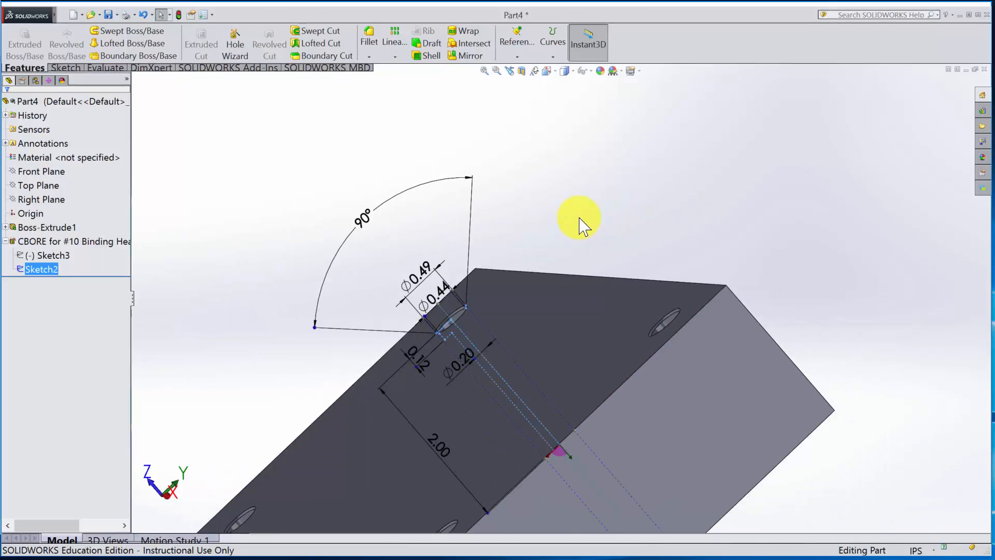
pyautogui.moveTo(599, 228); pyautogui.dragTo(618, 238, button='middle')
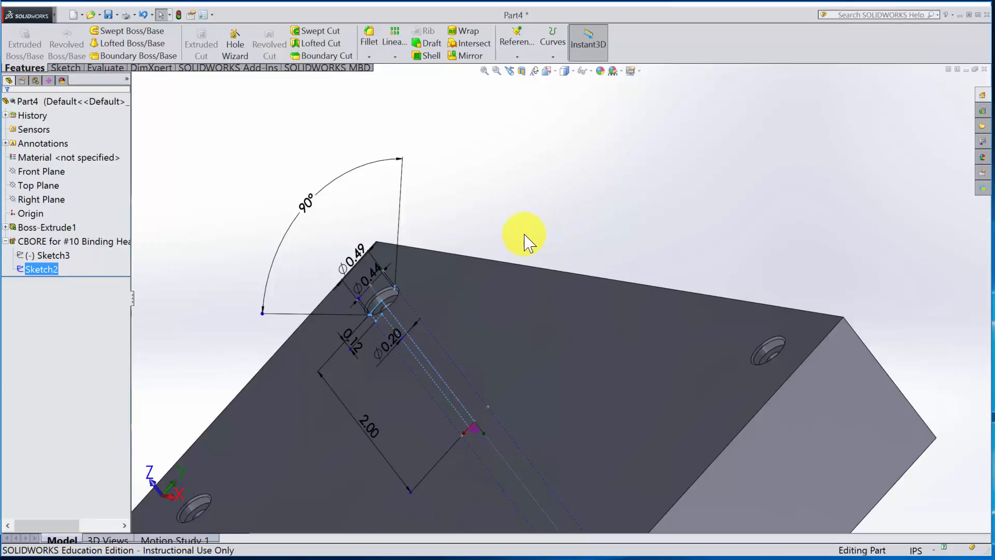
pyautogui.scroll(-8, 382, 337)
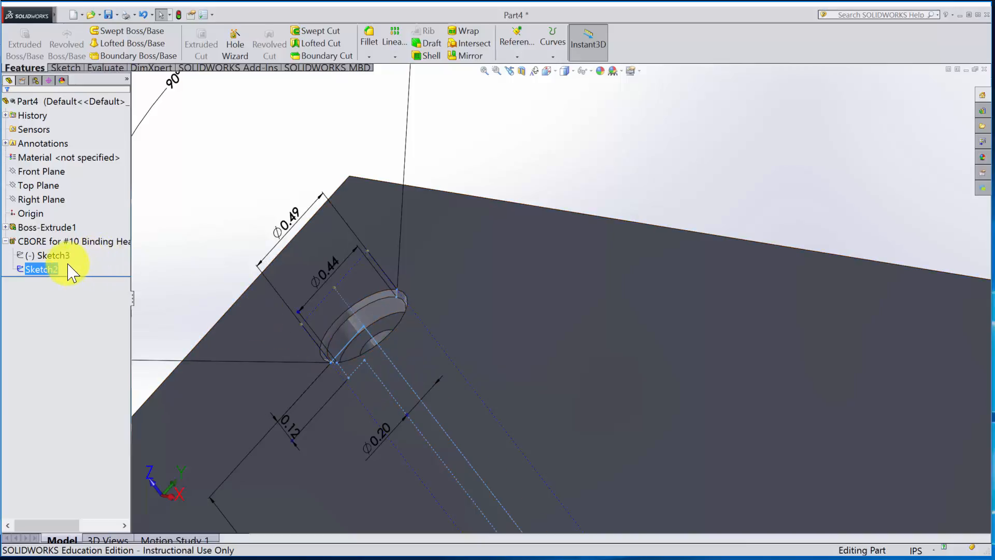
# Select the hole position sketch, Sketch3, under the counterbore feature and open it for editing.
pyautogui.click(52, 255)
pyautogui.scroll(10, 640, 187)
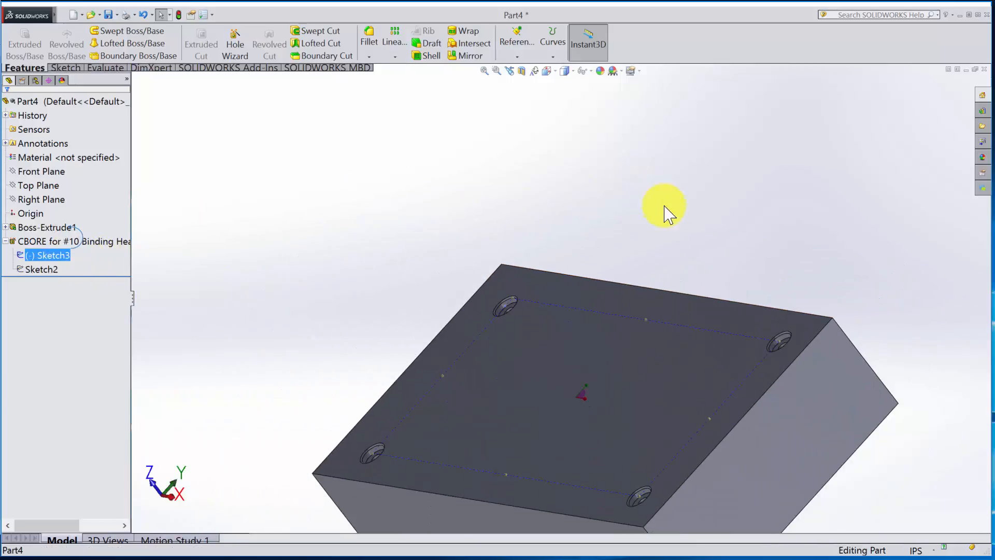
pyautogui.moveTo(665, 214); pyautogui.dragTo(724, 260, button='middle')
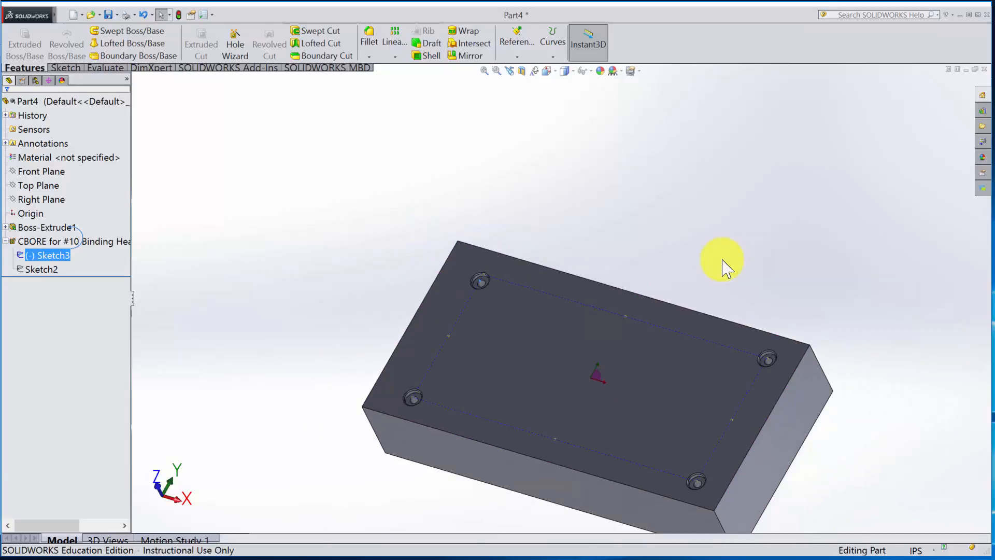
pyautogui.rightClick(64, 257)
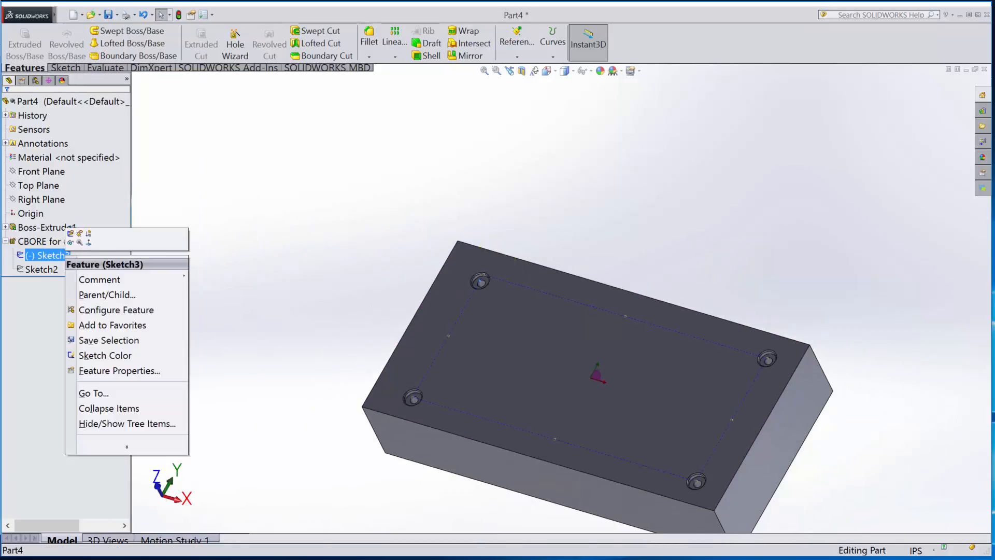
pyautogui.click(71, 234)
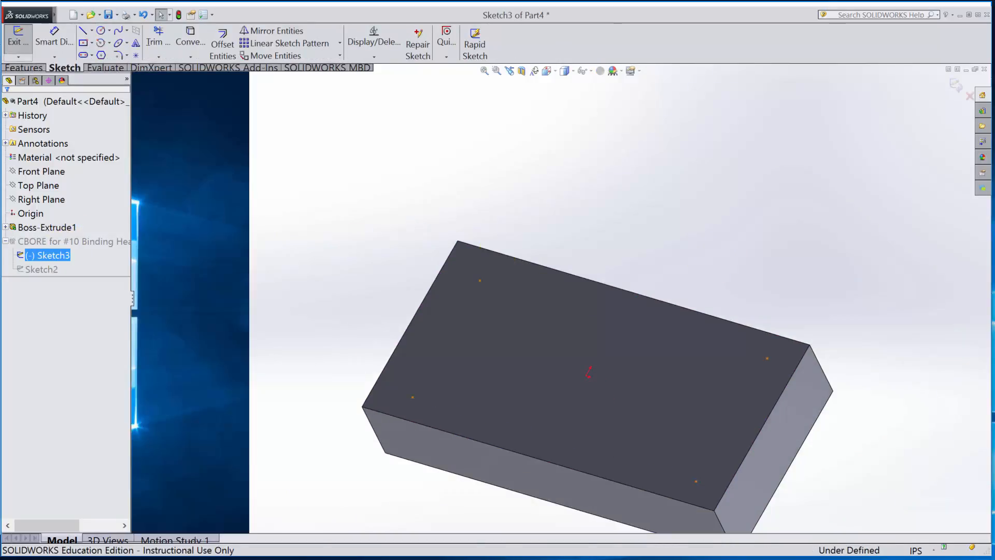
pyautogui.rightClick(64, 254)
pyautogui.click(36, 317)
pyautogui.rightClick(49, 253)
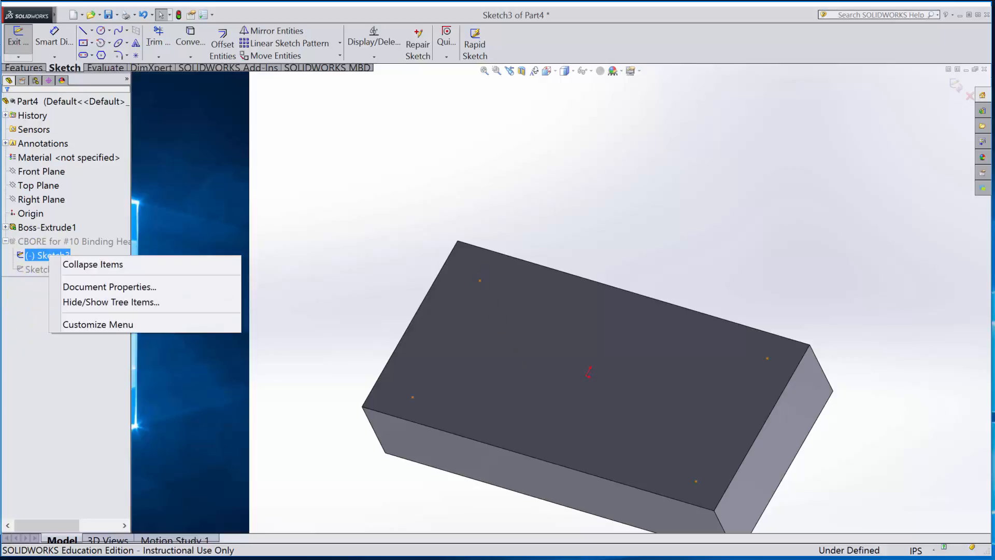
pyautogui.click(419, 186)
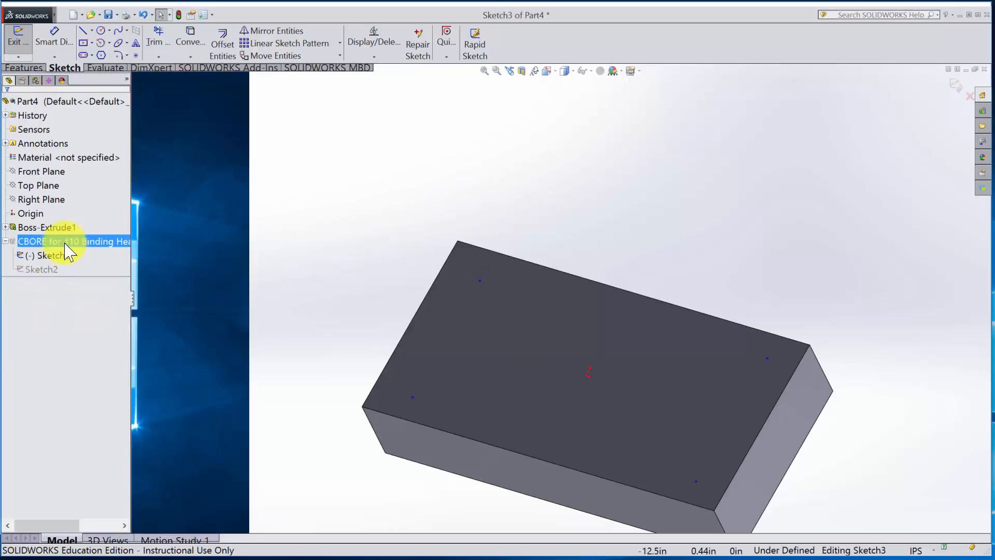
# Draw a centre rectangle about 7.8 x 3.4 in from near the origin to the upper-left hole point and make it construction geometry.
pyautogui.rightClick(49, 254)
pyautogui.click(327, 216)
pyautogui.moveTo(355, 210); pyautogui.dragTo(425, 269, button='middle')
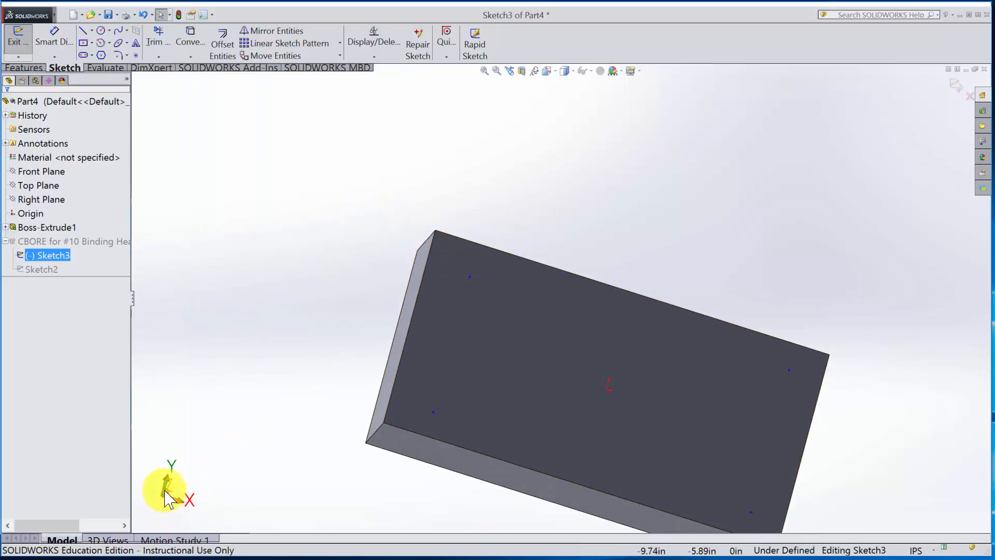
pyautogui.click(167, 498)
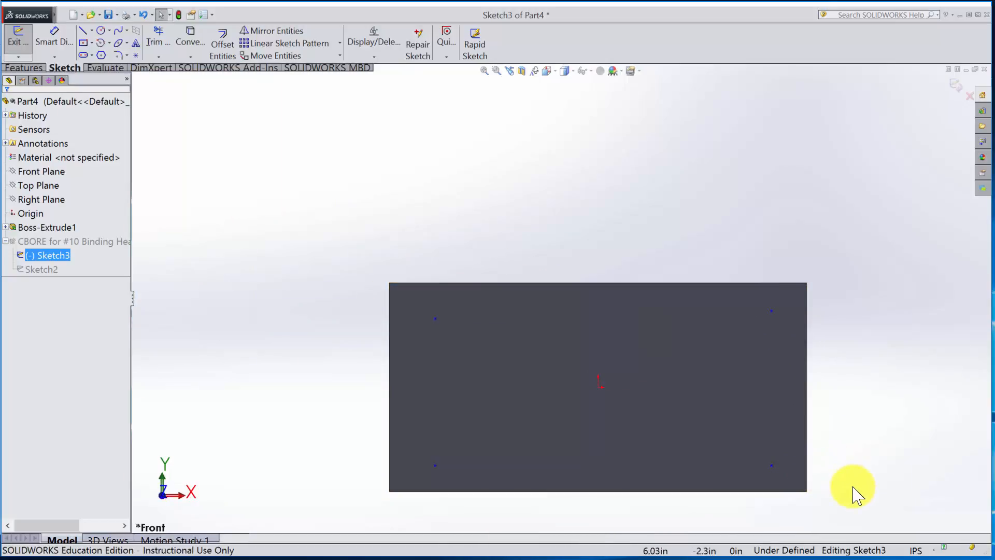
pyautogui.press('f')
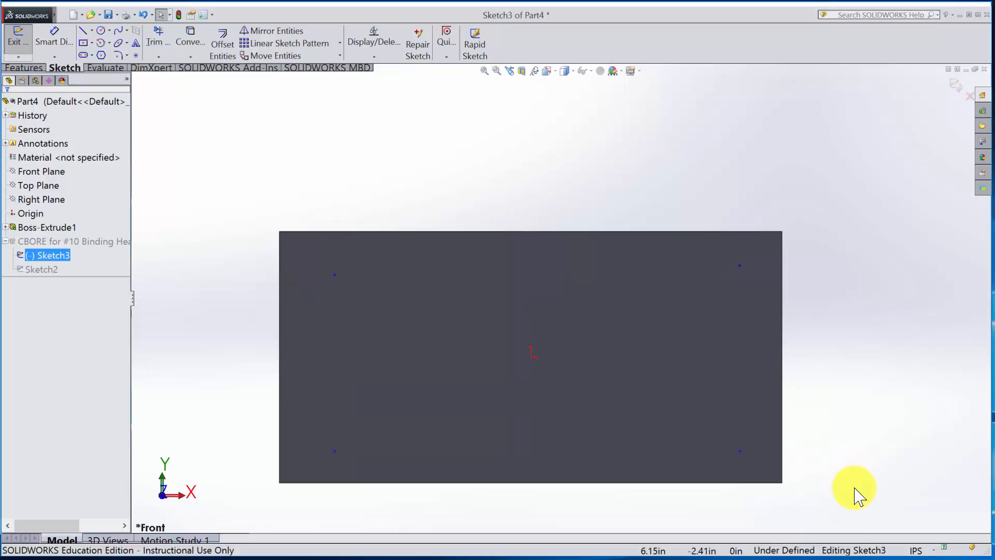
pyautogui.click(84, 43)
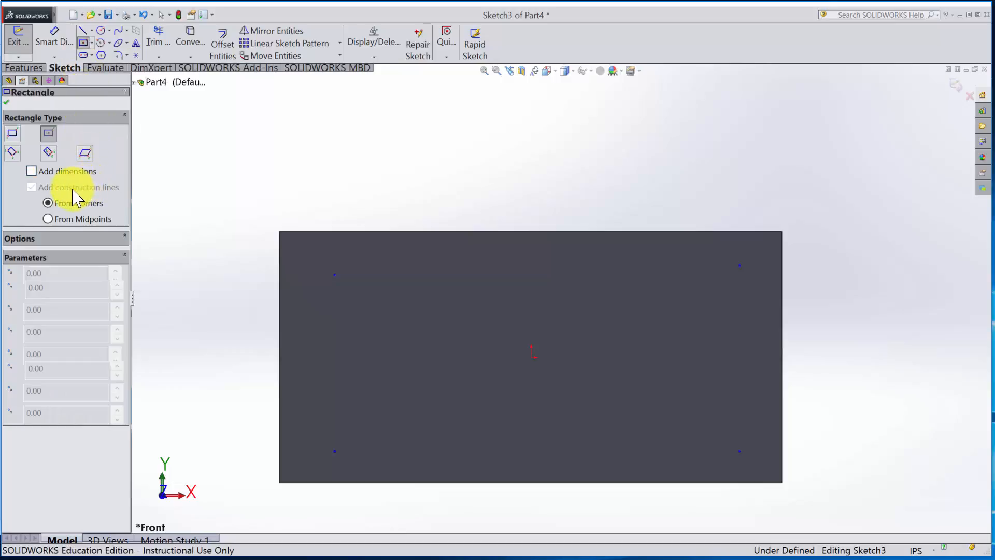
pyautogui.click(530, 359)
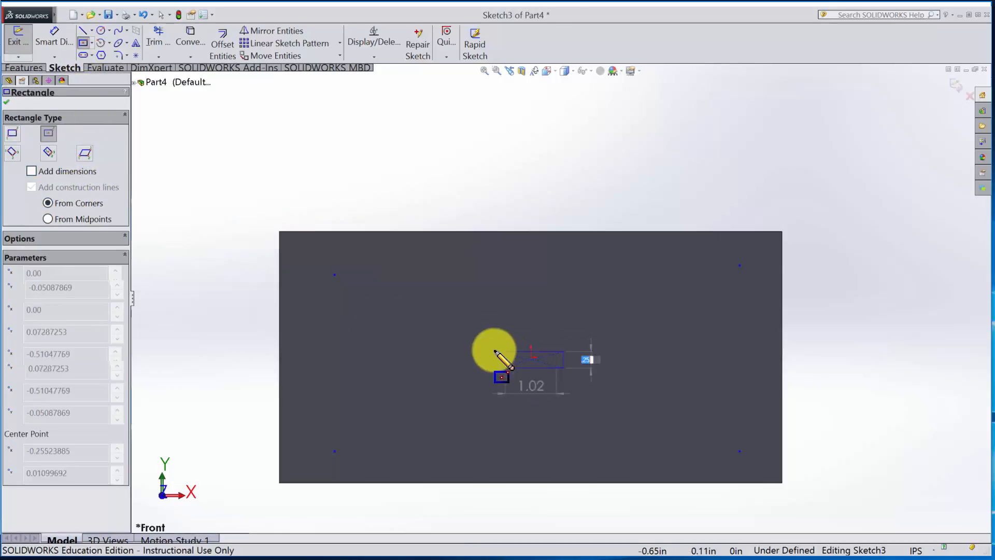
pyautogui.click(335, 275)
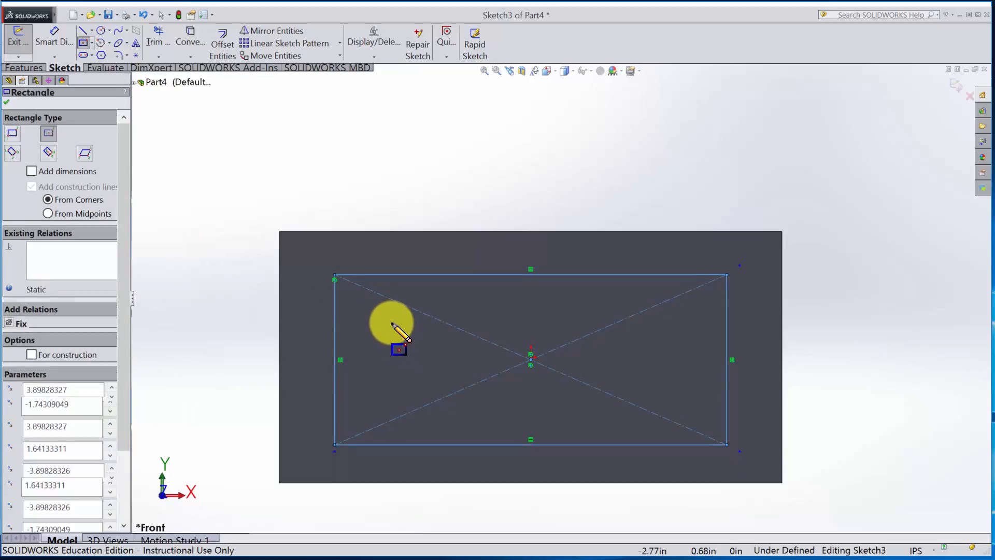
pyautogui.click(31, 355)
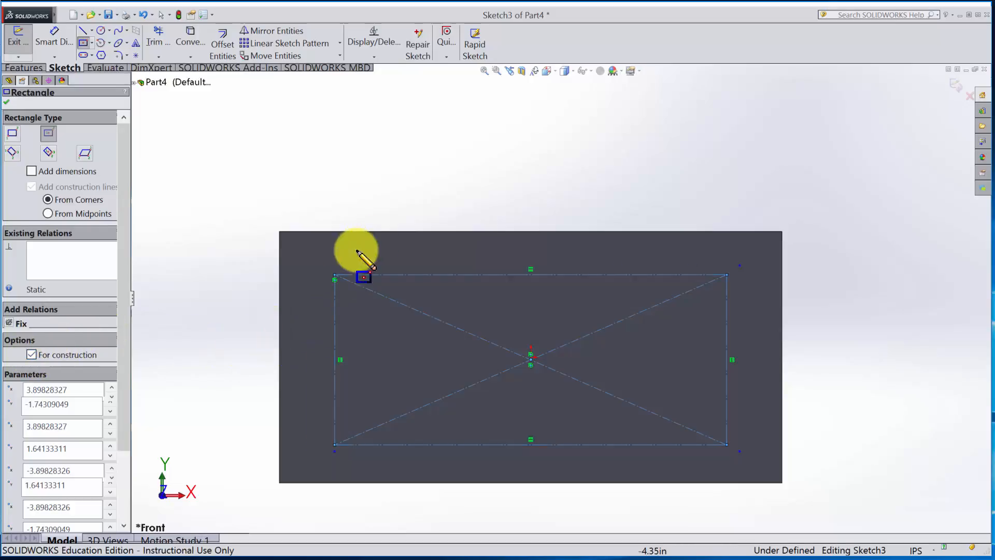
pyautogui.press('Escape')
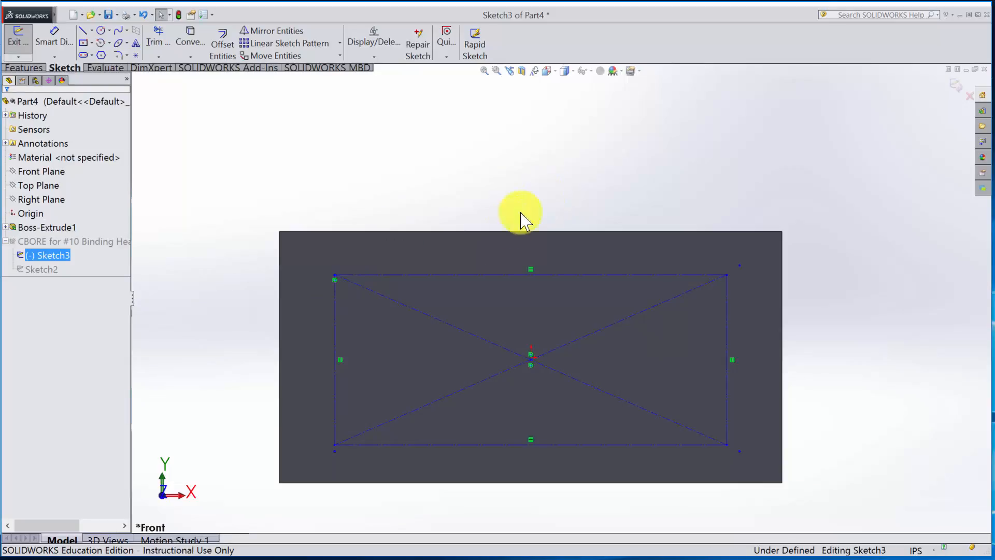
# Make the lower-left hole point coincident with the construction rectangle's lower-left corner.
pyautogui.click(335, 444)
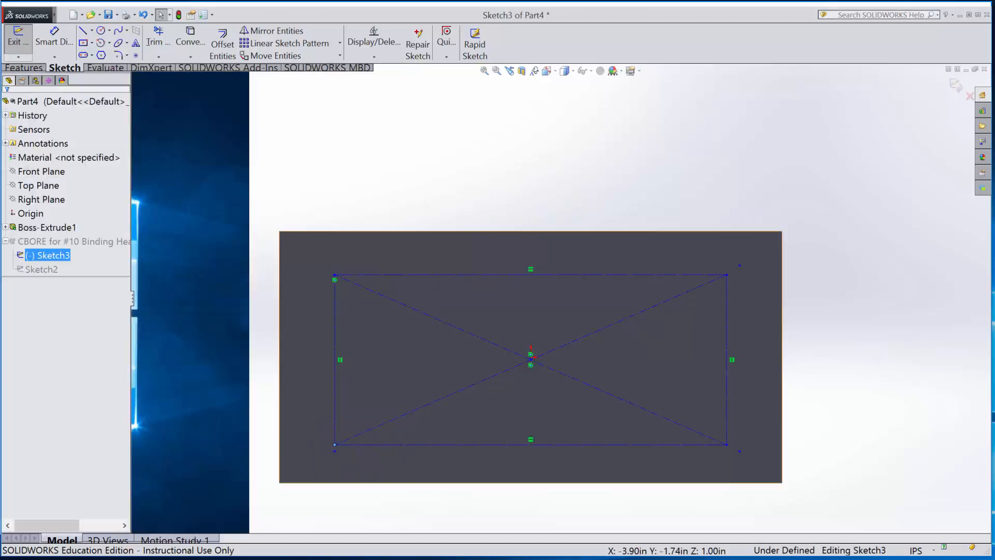
pyautogui.keyDown('ctrl'); pyautogui.click(340, 459); pyautogui.keyUp('ctrl')
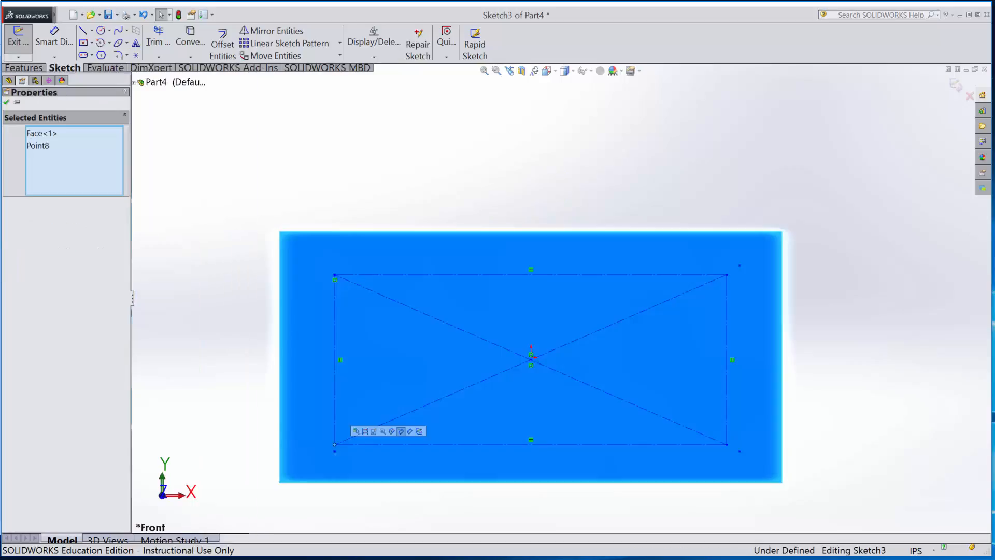
pyautogui.click(40, 133)
pyautogui.press('Delete')
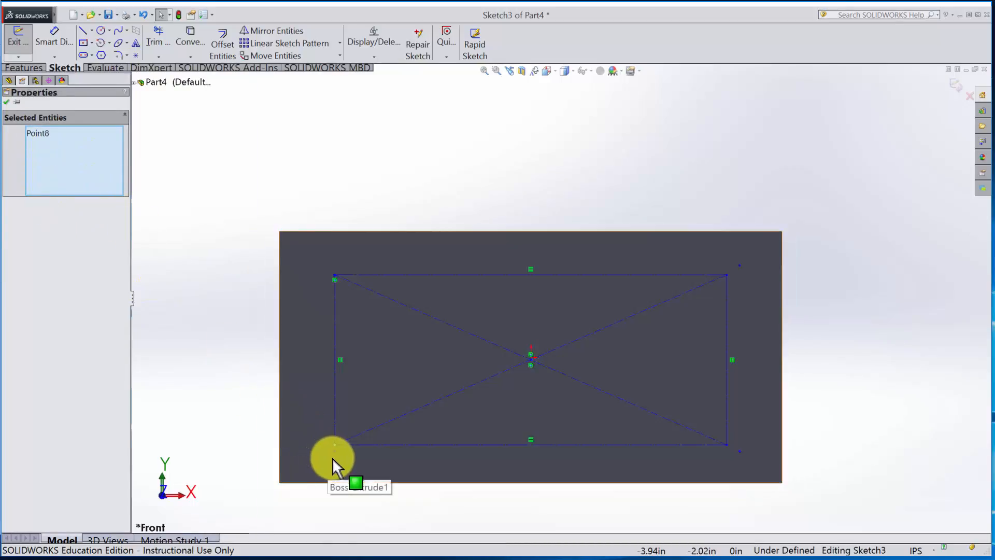
pyautogui.keyDown('ctrl'); pyautogui.click(335, 445); pyautogui.keyUp('ctrl')
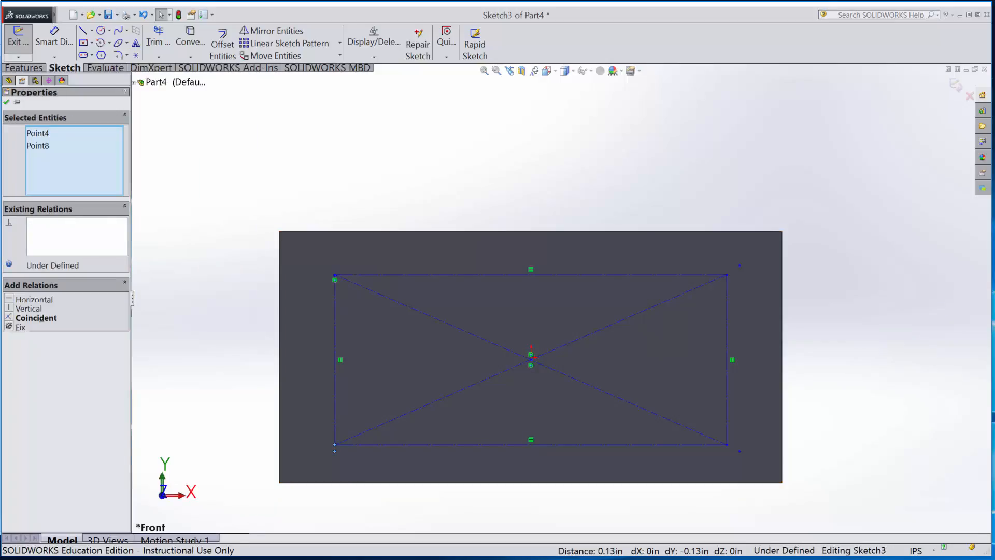
pyautogui.click(36, 318)
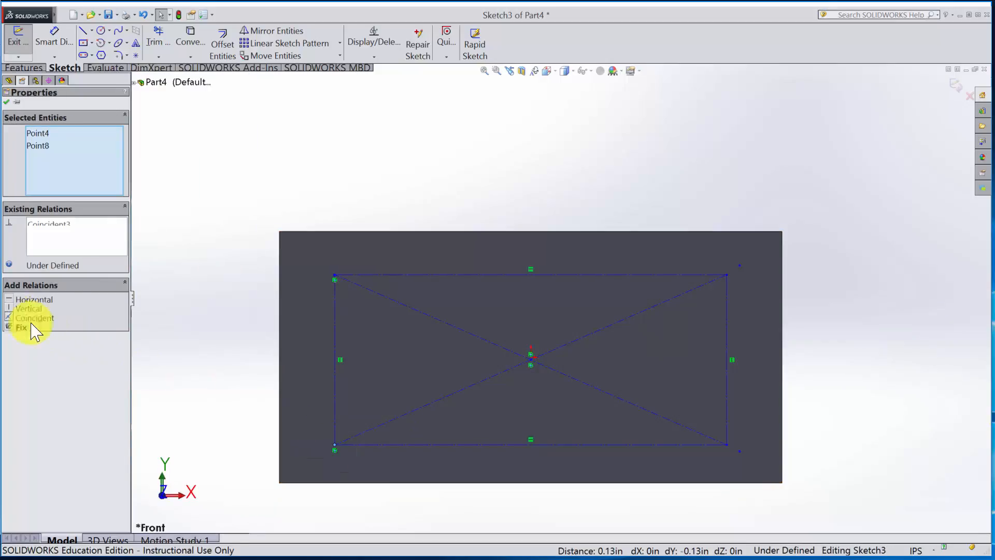
# Make the lower-right and upper-right hole points coincident with the matching corners of the construction rectangle.
pyautogui.click(736, 456)
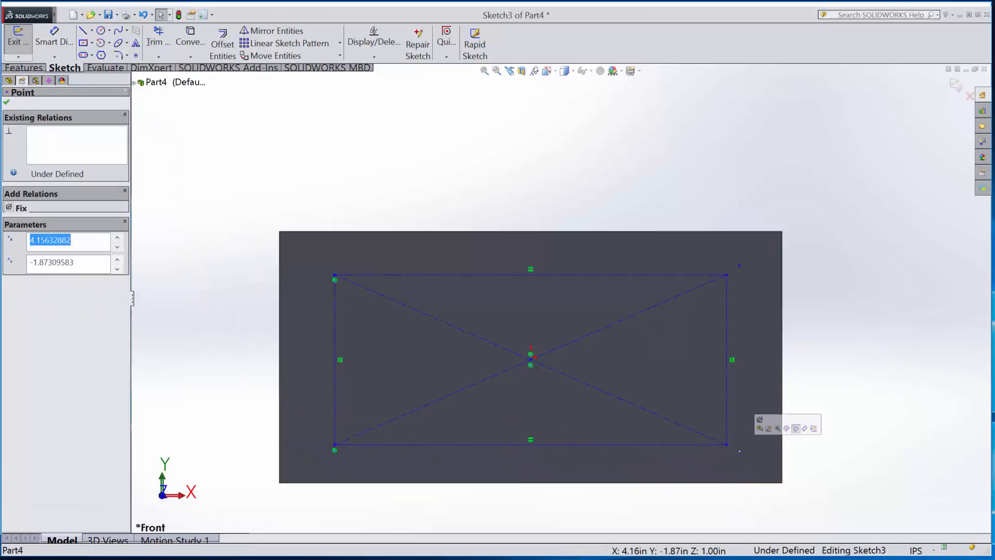
pyautogui.keyDown('ctrl'); pyautogui.click(727, 444); pyautogui.keyUp('ctrl')
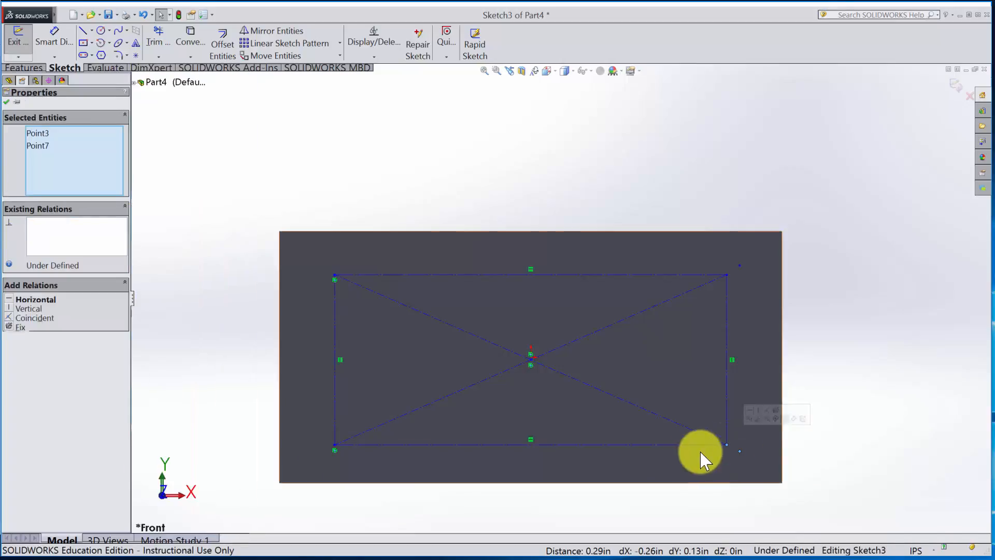
pyautogui.click(9, 319)
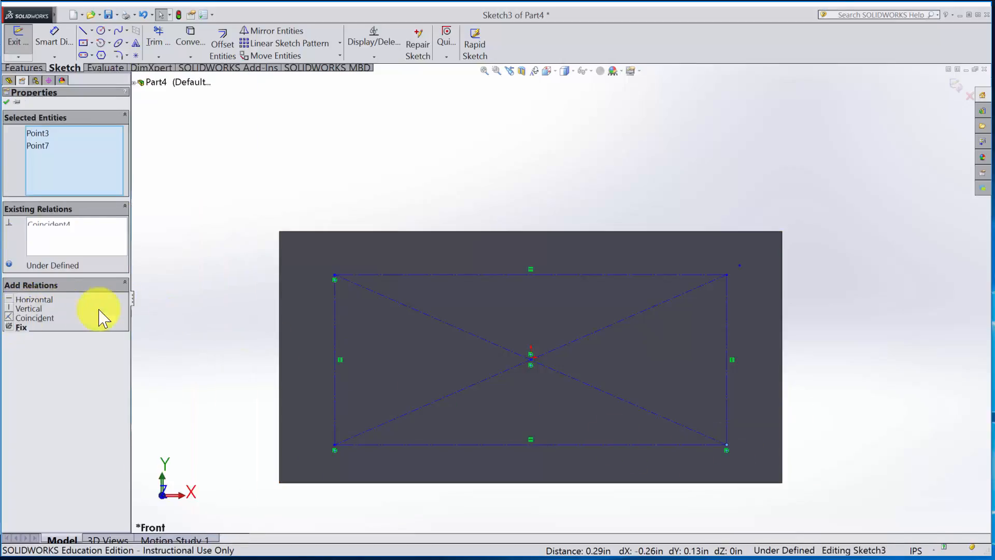
pyautogui.click(739, 266)
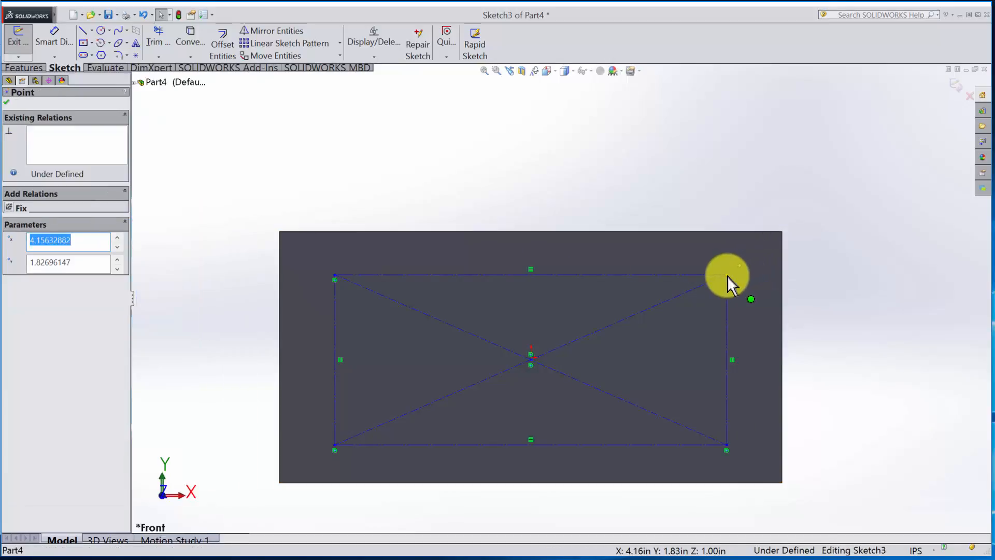
pyautogui.keyDown('ctrl'); pyautogui.click(727, 275); pyautogui.keyUp('ctrl')
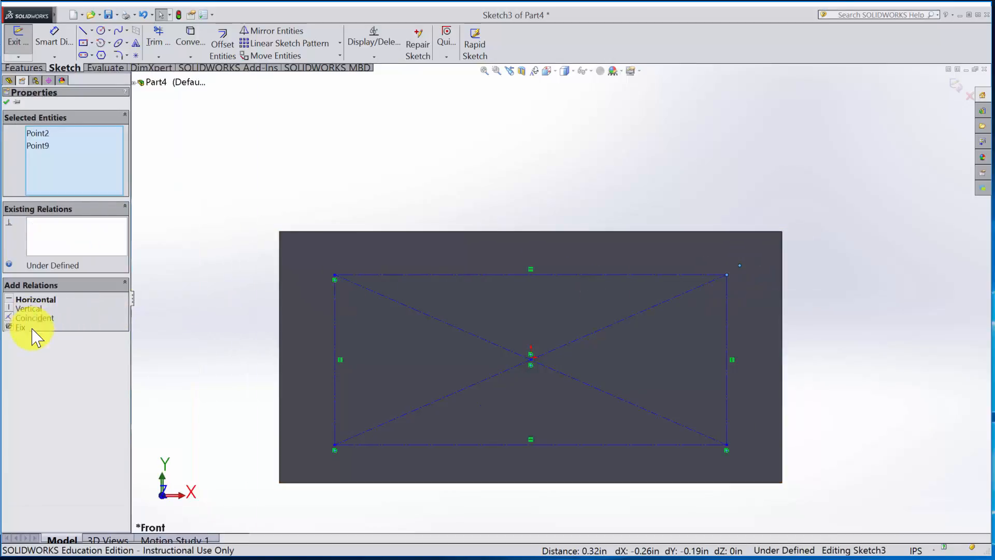
pyautogui.click(20, 317)
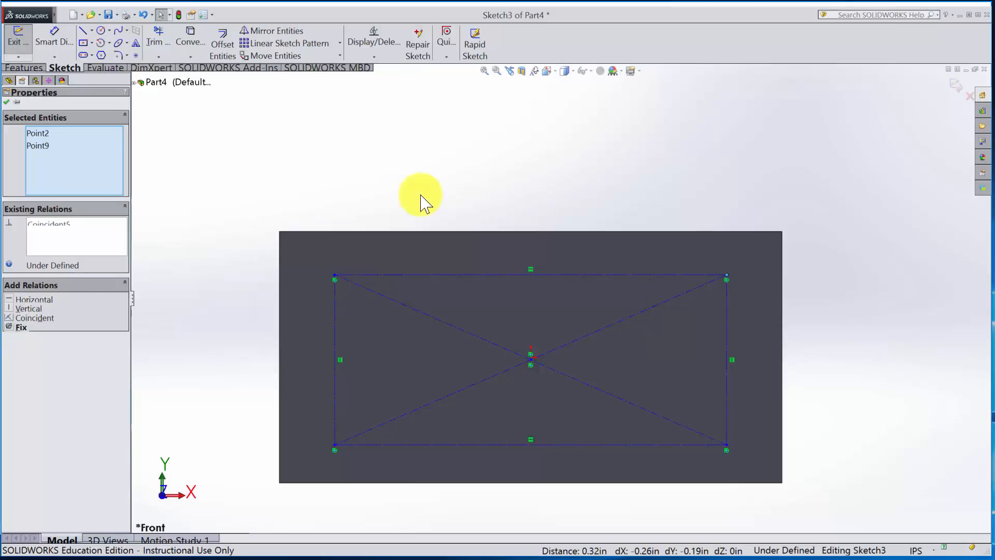
# Dimension the construction rectangle's left side 1 in from the block's left edge.
pyautogui.click(38, 39)
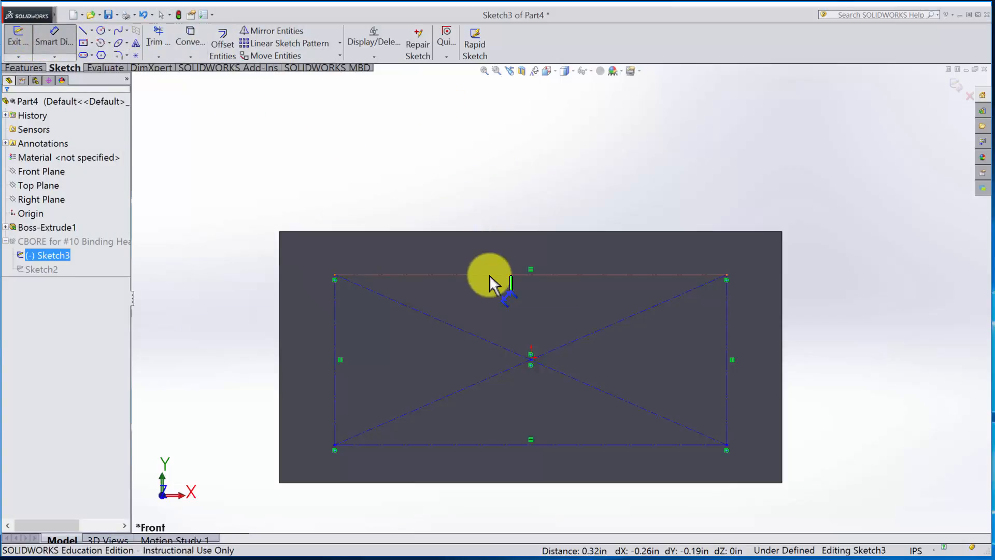
pyautogui.click(336, 326)
pyautogui.click(279, 332)
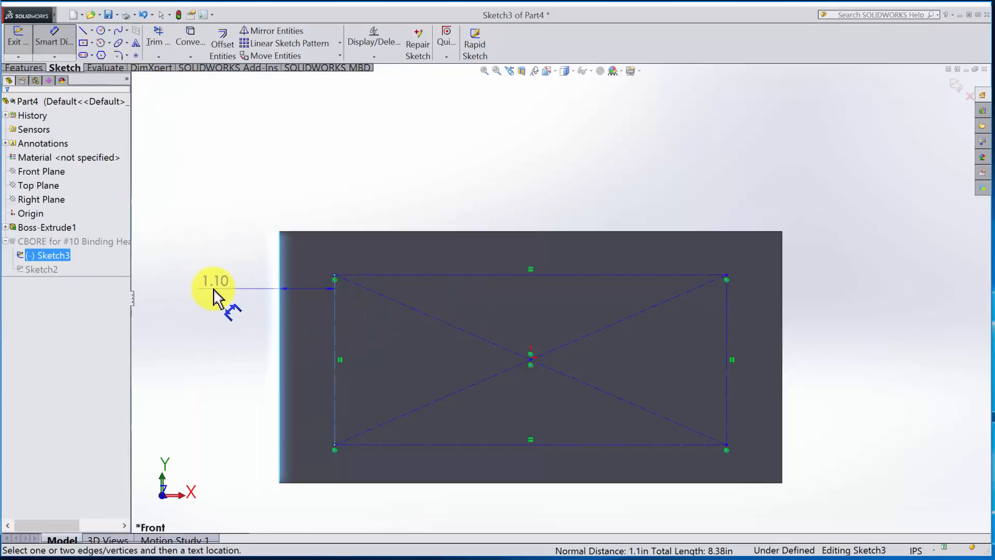
pyautogui.click(218, 313)
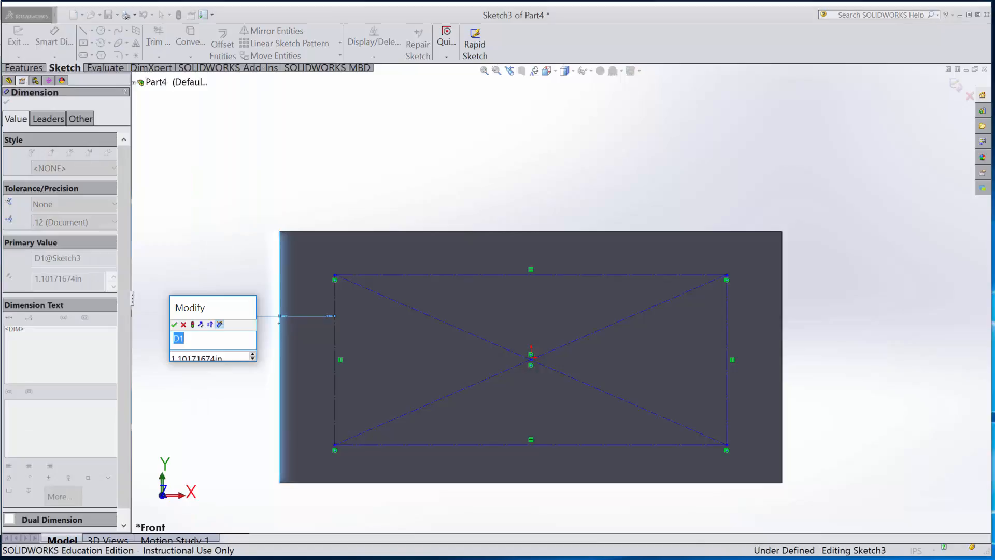
pyautogui.write('1')
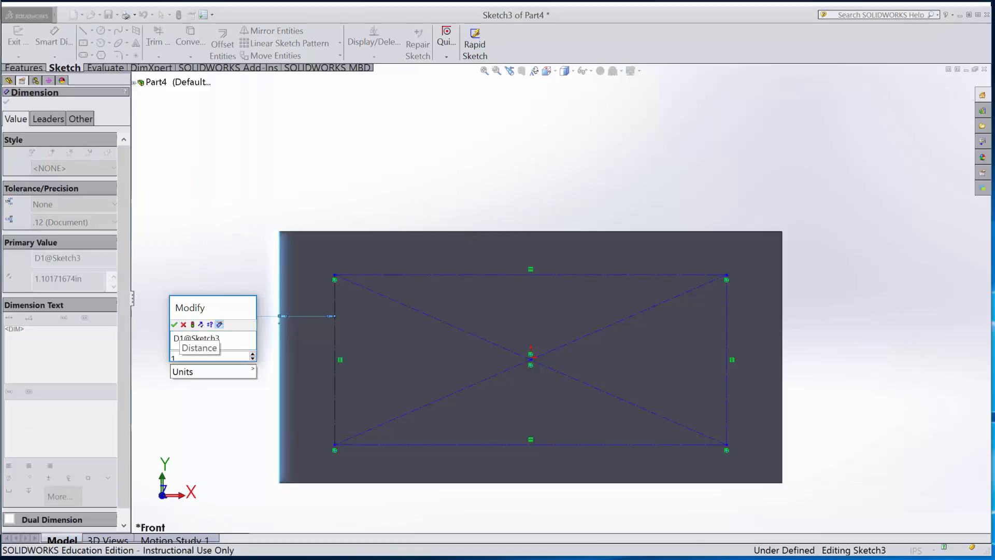
pyautogui.press('Return')
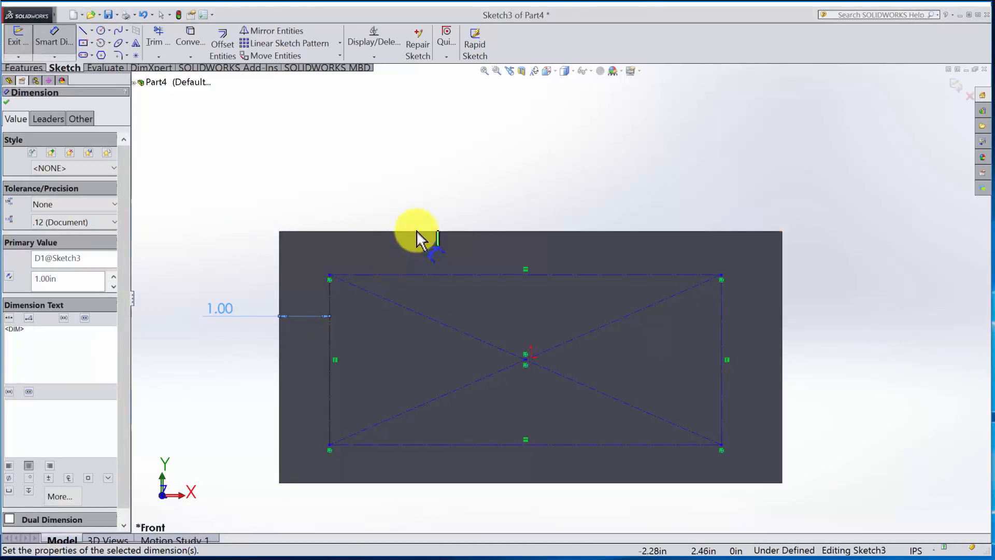
# Dimension the construction rectangle's top side 1 in from the block's top edge and finish dimensioning.
pyautogui.click(414, 234)
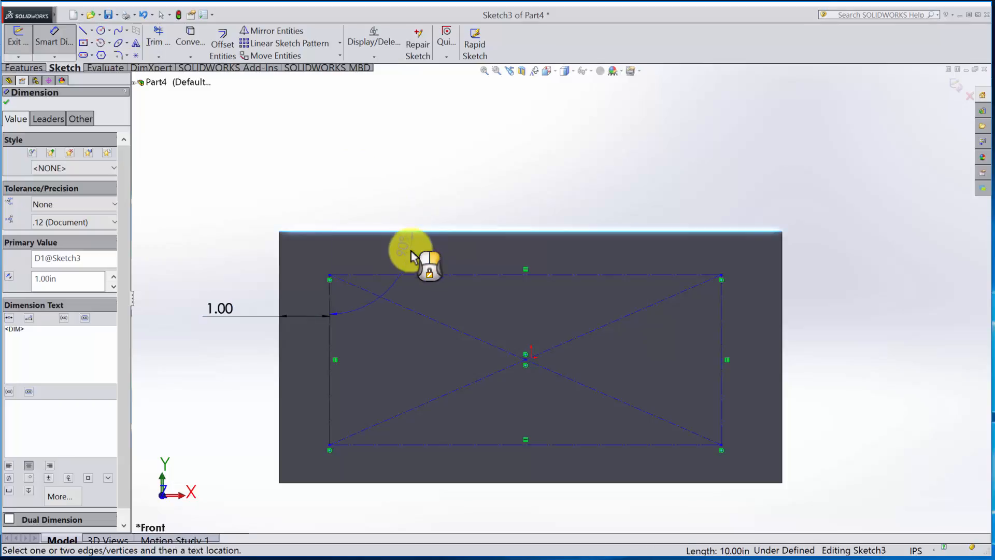
pyautogui.press('Escape')
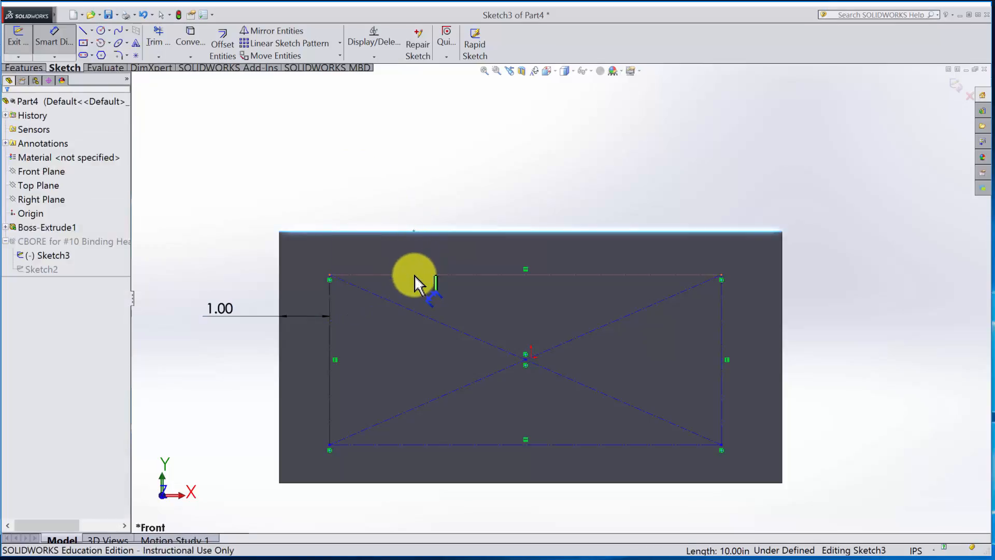
pyautogui.click(416, 275)
pyautogui.click(421, 231)
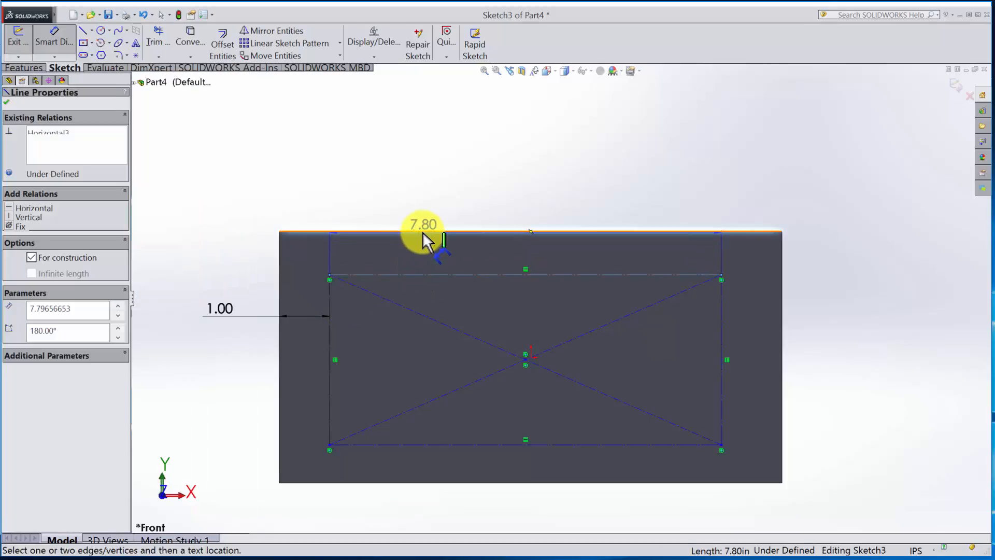
pyautogui.click(222, 182)
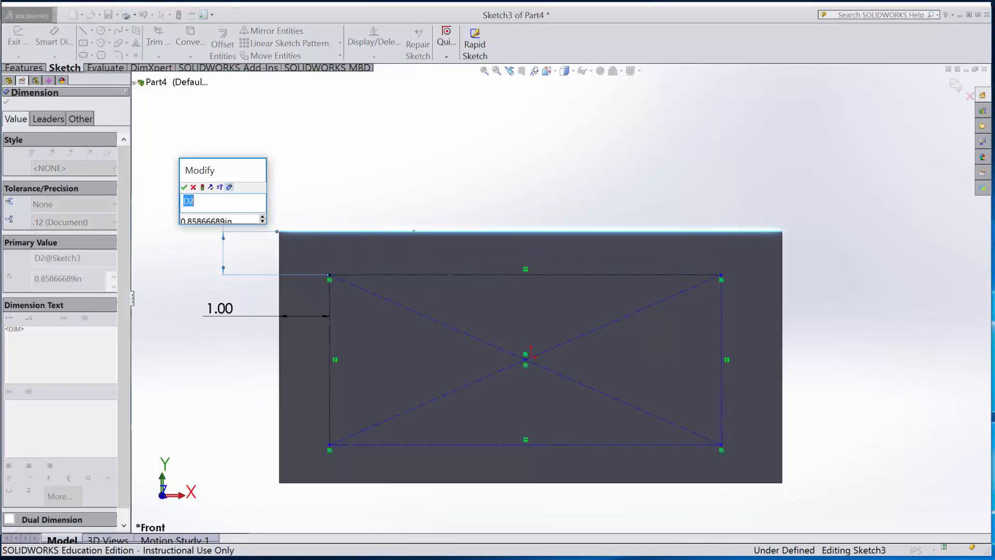
pyautogui.write('1')
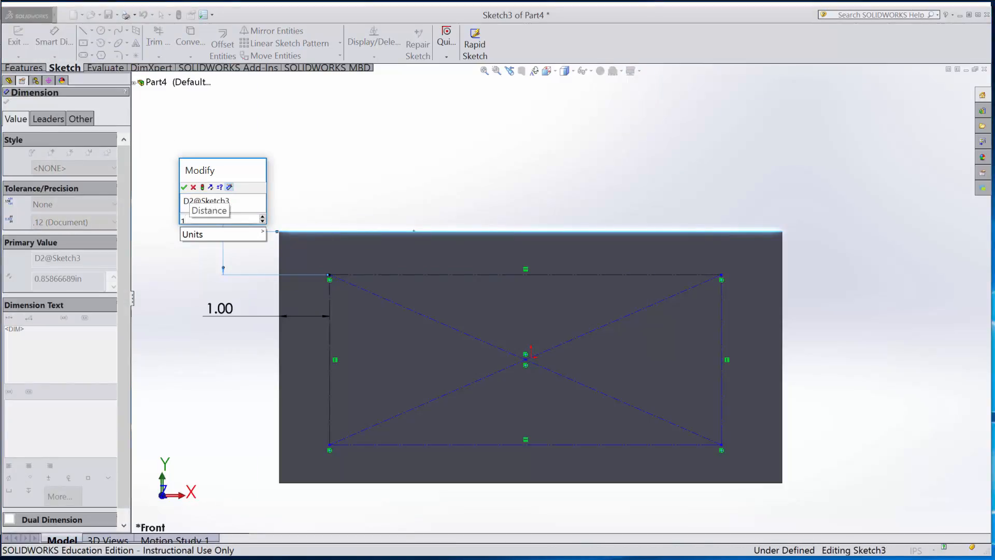
pyautogui.press('Return')
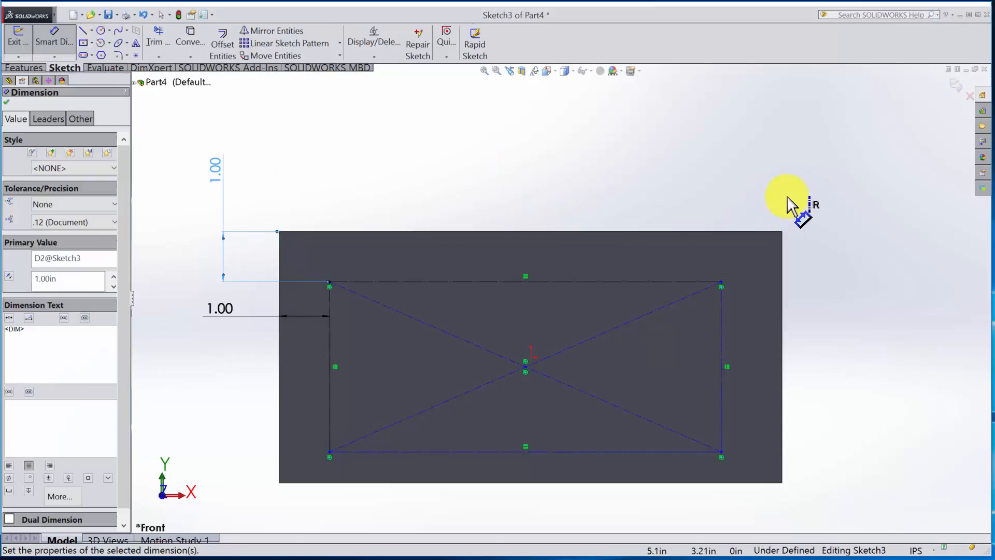
pyautogui.press('Escape')
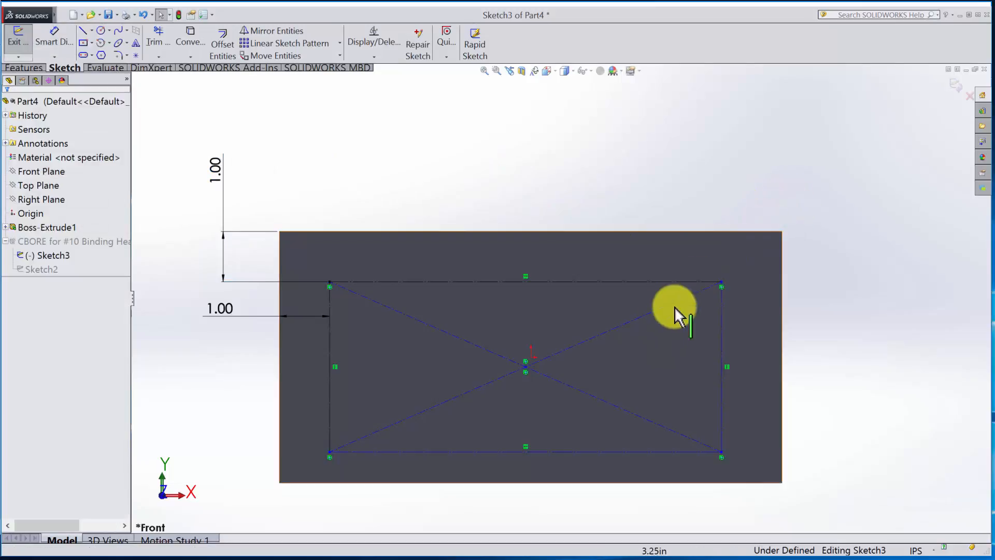
pyautogui.click(526, 370)
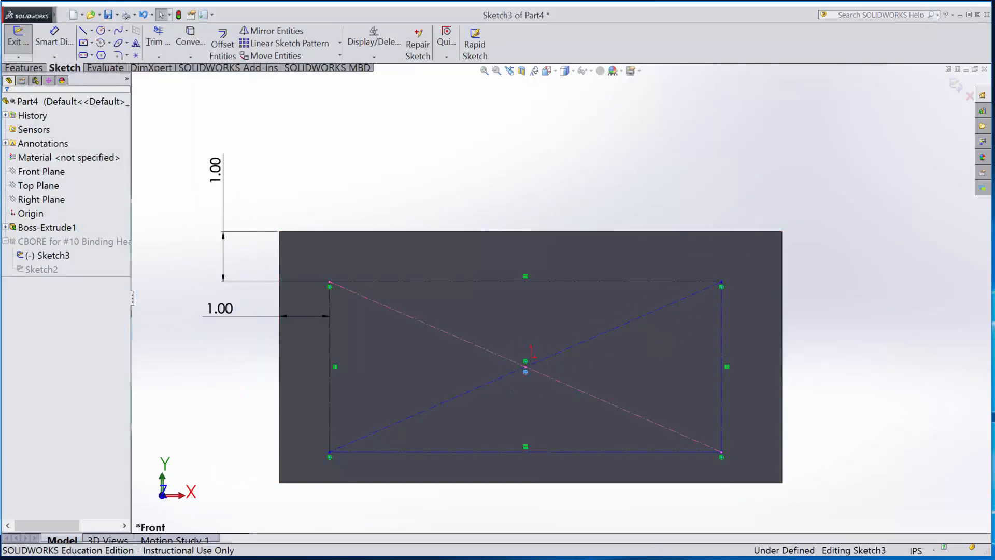
pyautogui.click(531, 358)
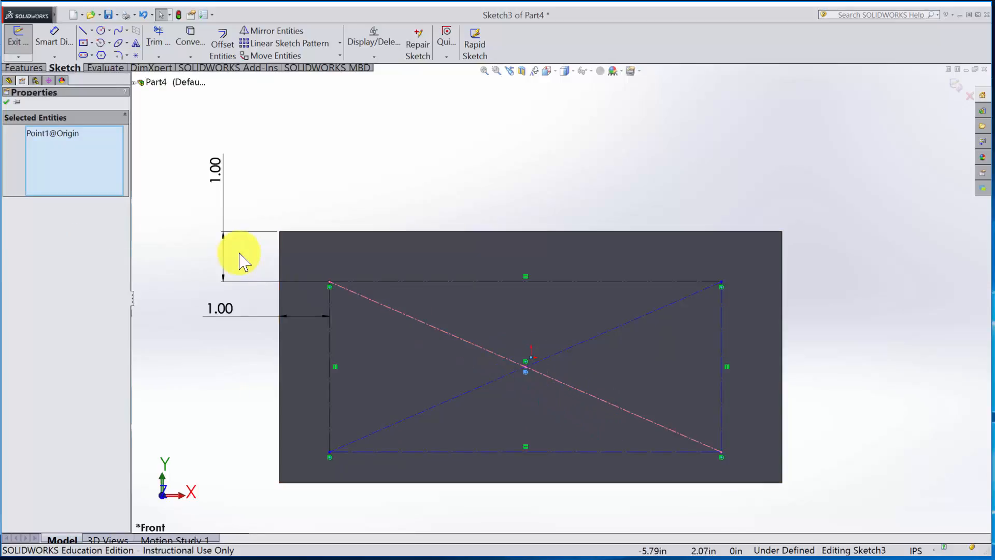
pyautogui.click(279, 194)
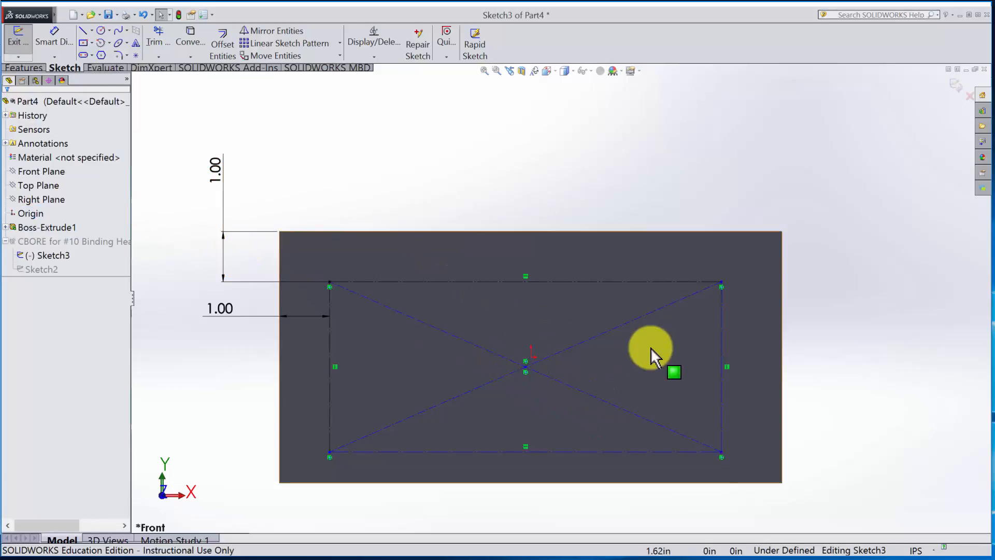
# Make the construction rectangle's centre point coincident with the origin and exit the hole position sketch.
pyautogui.click(530, 360)
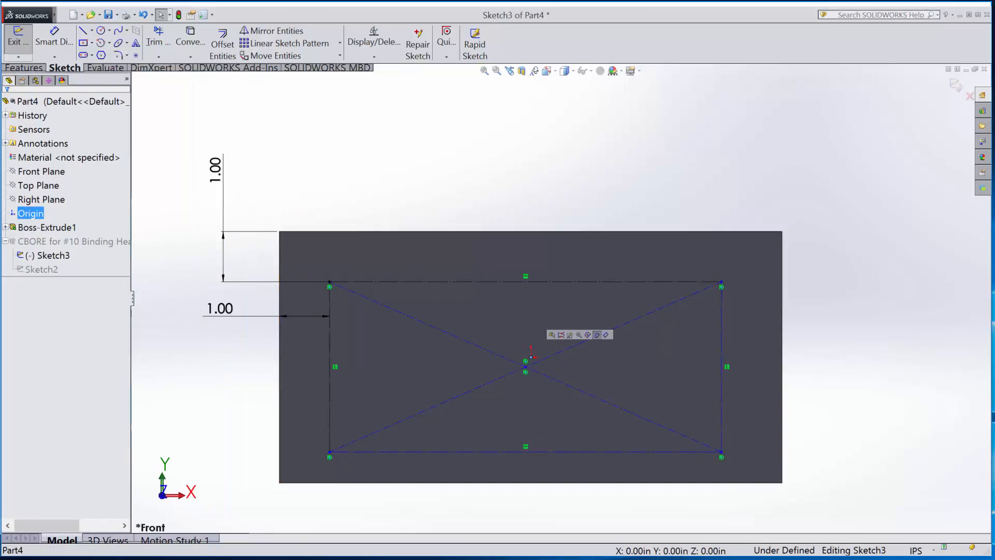
pyautogui.keyDown('ctrl'); pyautogui.click(527, 367); pyautogui.keyUp('ctrl')
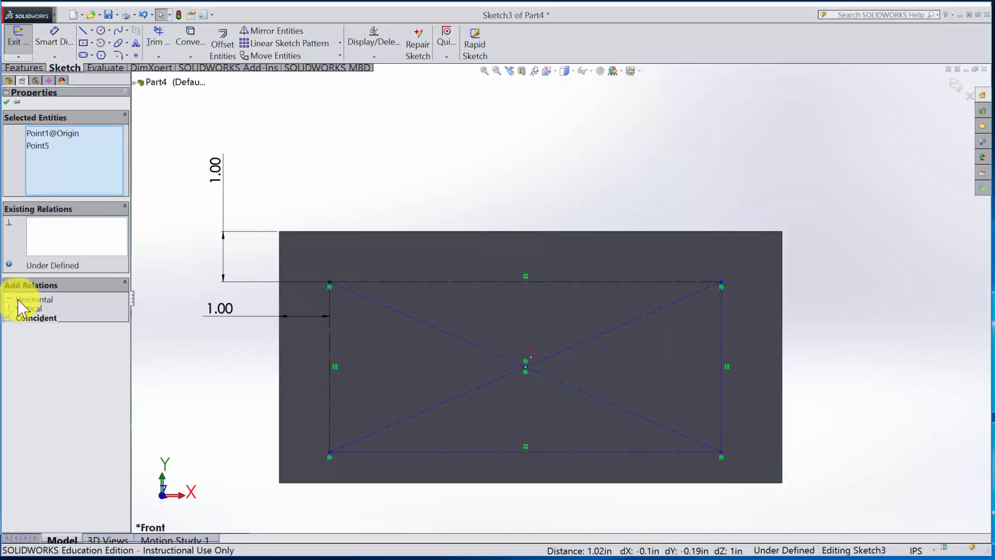
pyautogui.click(12, 318)
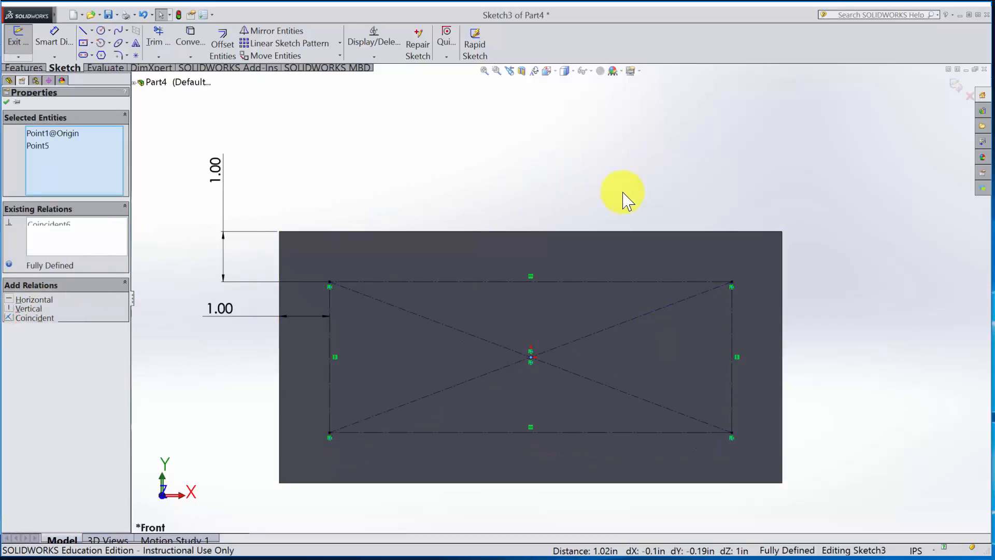
pyautogui.click(683, 145)
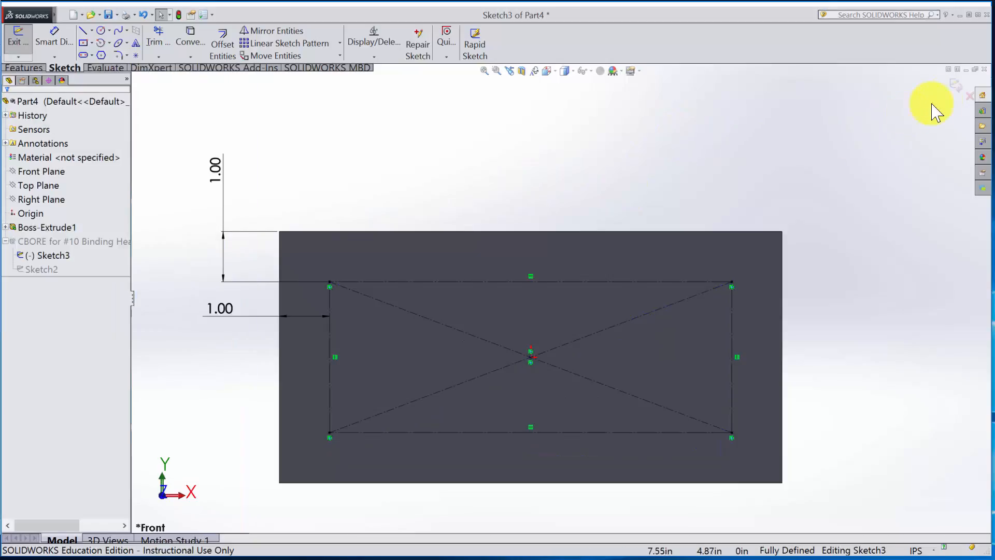
pyautogui.click(959, 86)
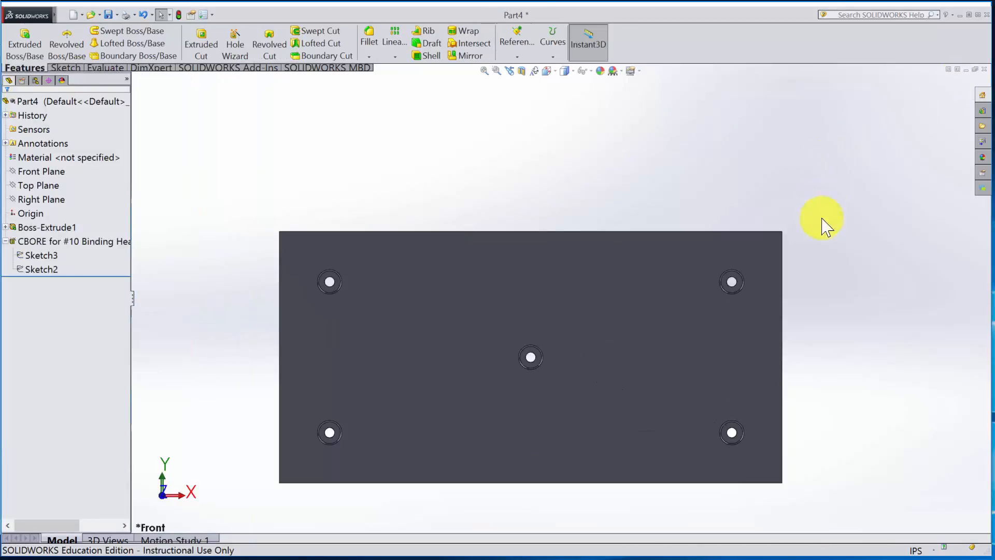
# Add an extra hole point at about X 1.52 in, Y 1.12 in to the counterbore's position sketch and exit the sketch.
pyautogui.moveTo(823, 329); pyautogui.dragTo(784, 298, button='middle')
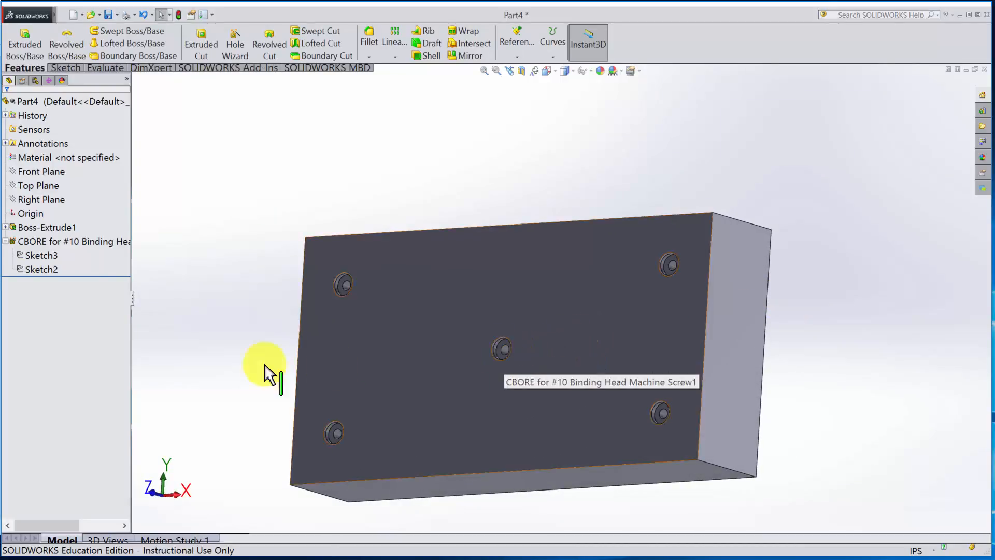
pyautogui.rightClick(42, 255)
pyautogui.click(36, 240)
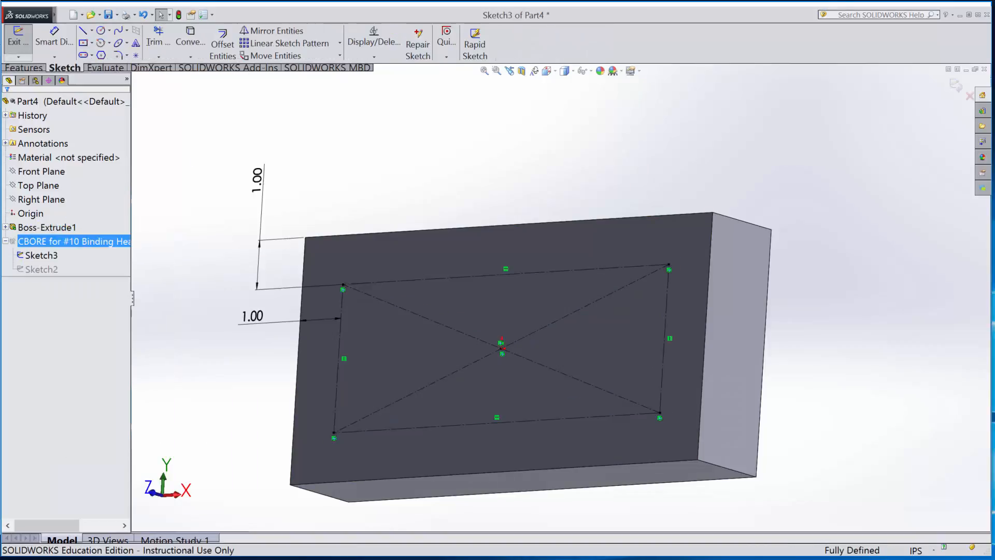
pyautogui.click(136, 55)
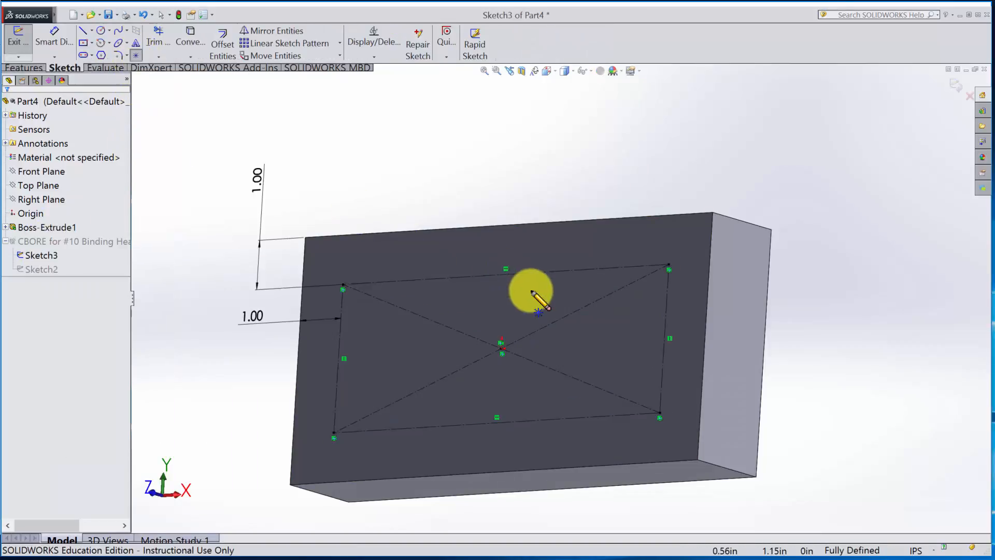
pyautogui.click(567, 289)
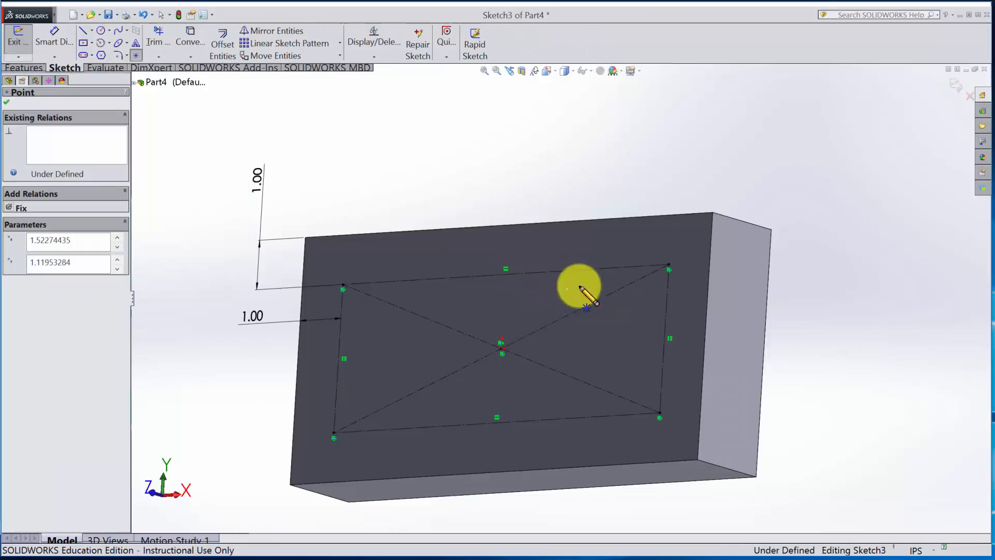
pyautogui.click(956, 82)
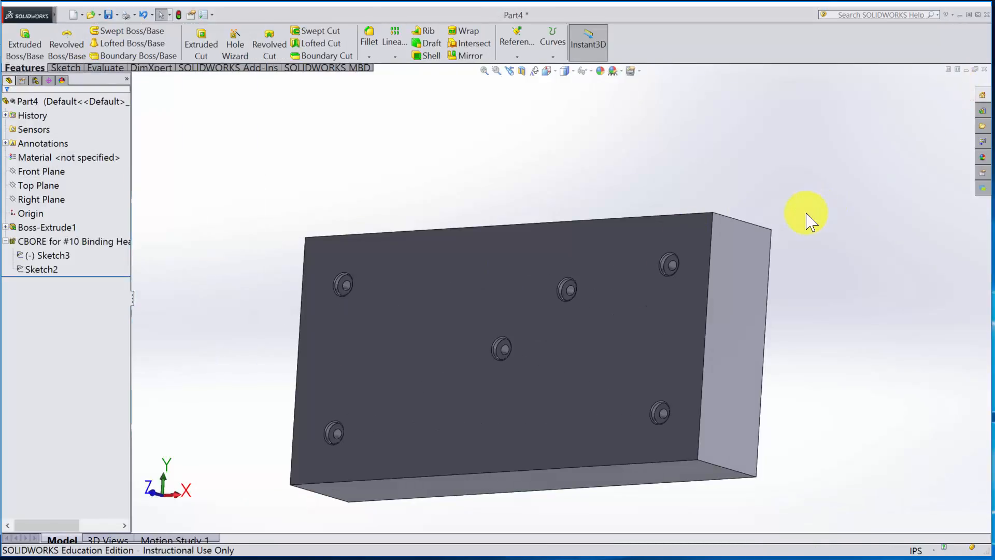
# Delete the extra hole point and the centre hole point from the counterbore's position sketch and exit the sketch.
pyautogui.rightClick(49, 255)
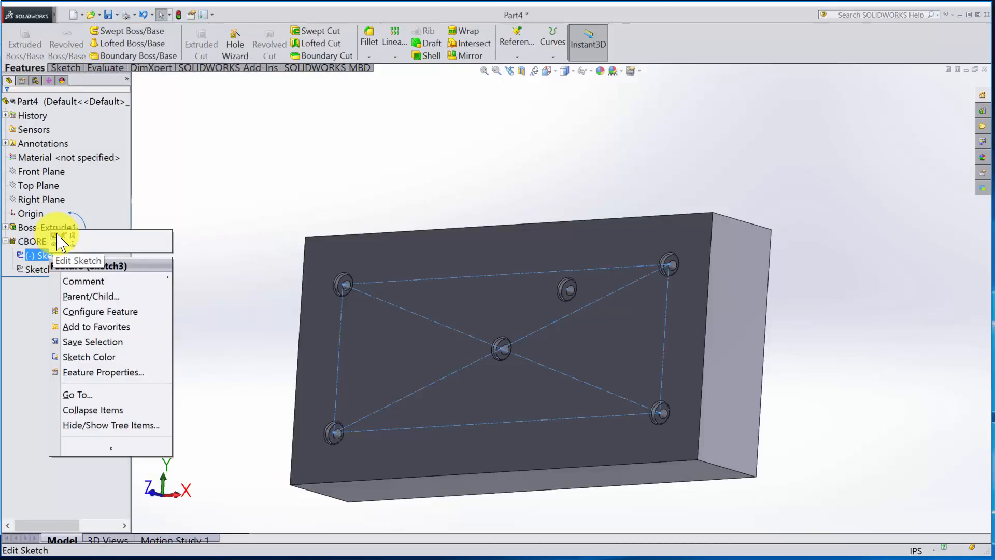
pyautogui.click(57, 237)
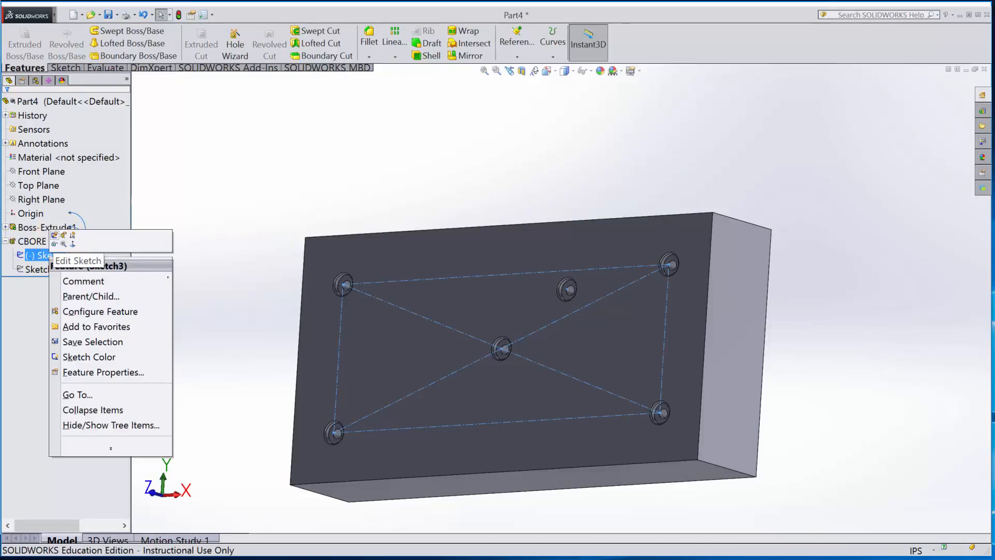
pyautogui.click(568, 288)
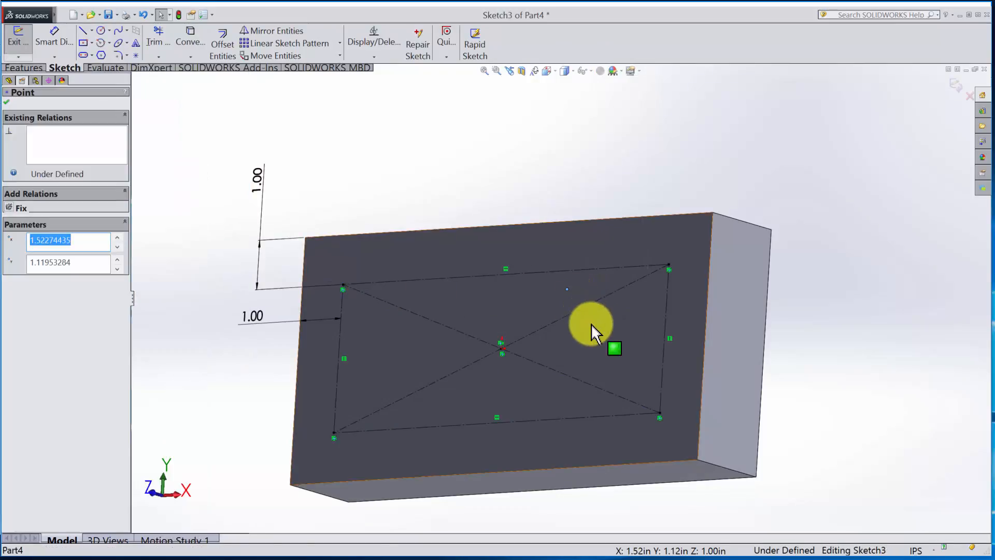
pyautogui.press('Delete')
pyautogui.moveTo(502, 357); pyautogui.dragTo(546, 378, button='middle')
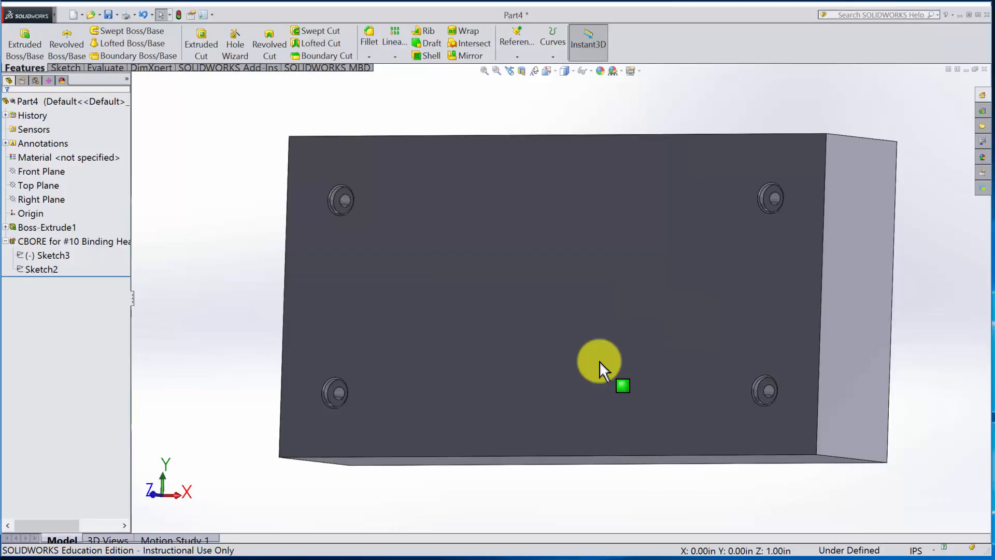
pyautogui.click(52, 255)
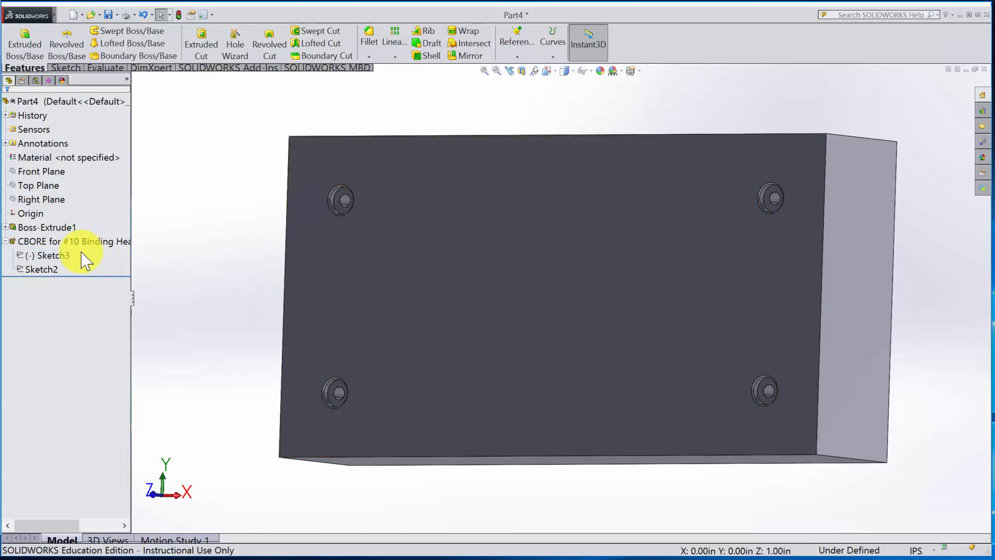
pyautogui.rightClick(59, 260)
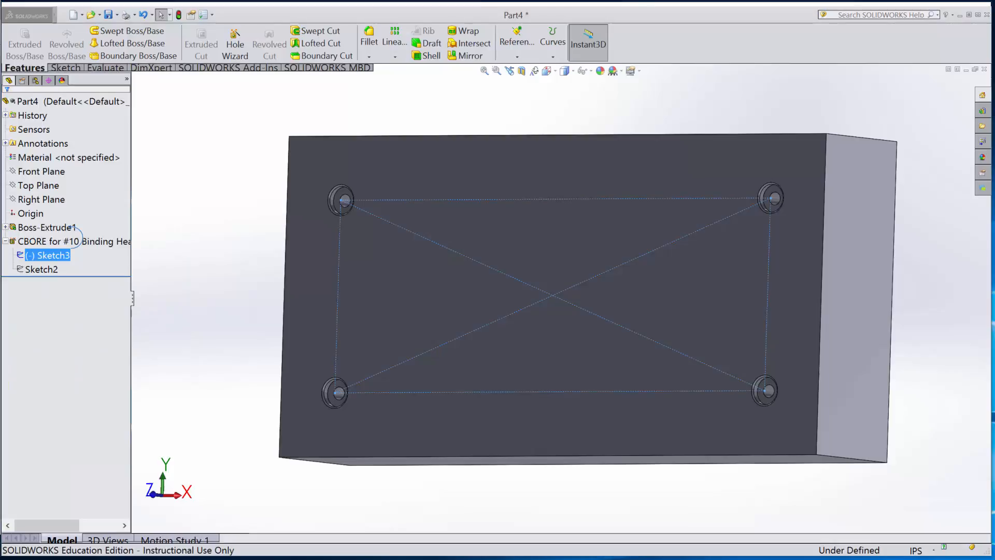
pyautogui.click(56, 351)
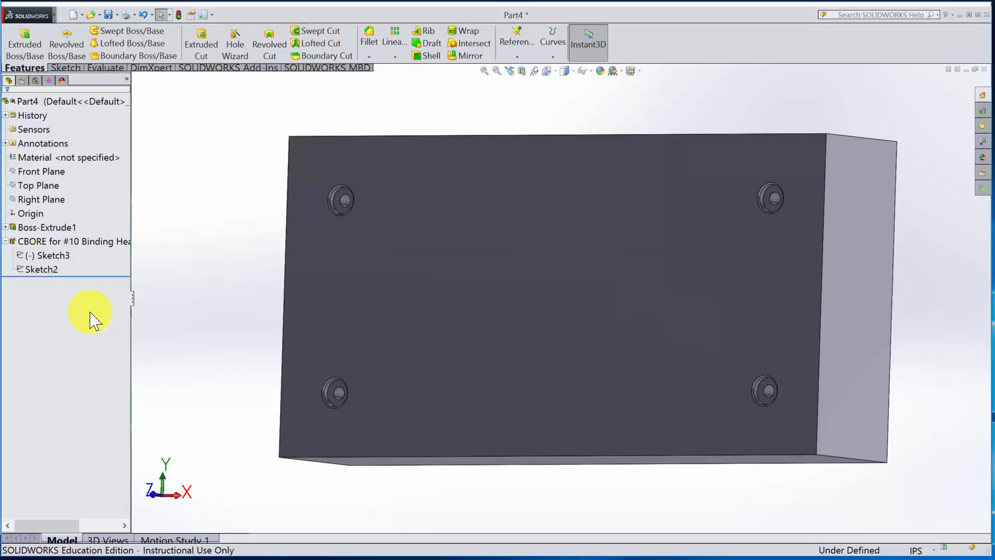
# Fillet the block's four short corner edges with a 1 in radius.
pyautogui.moveTo(911, 326); pyautogui.dragTo(706, 288, button='middle')
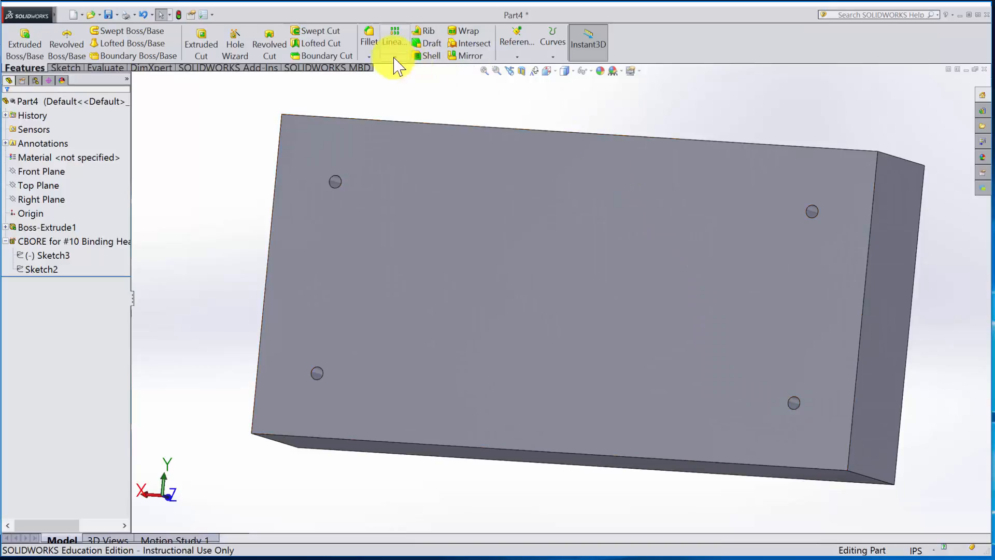
pyautogui.click(369, 39)
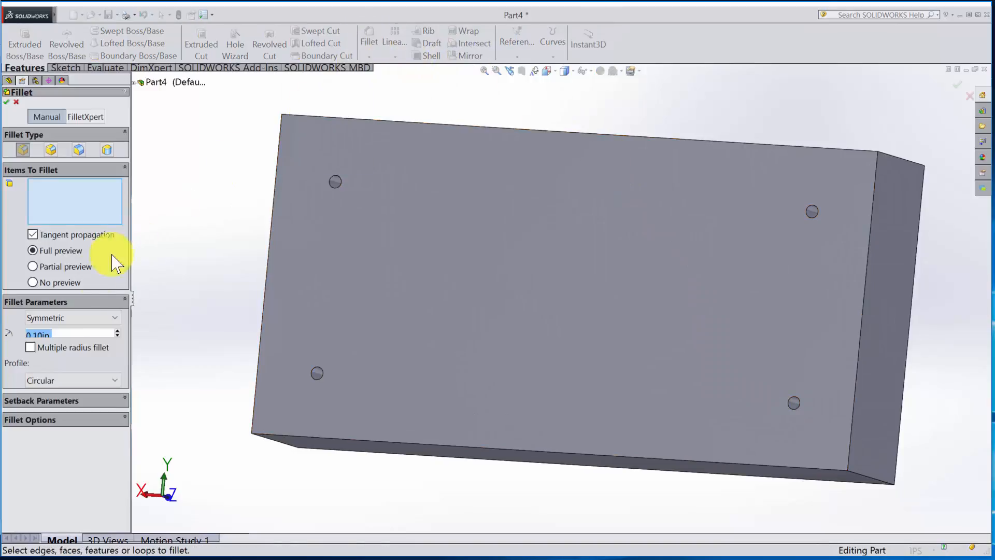
pyautogui.write('1')
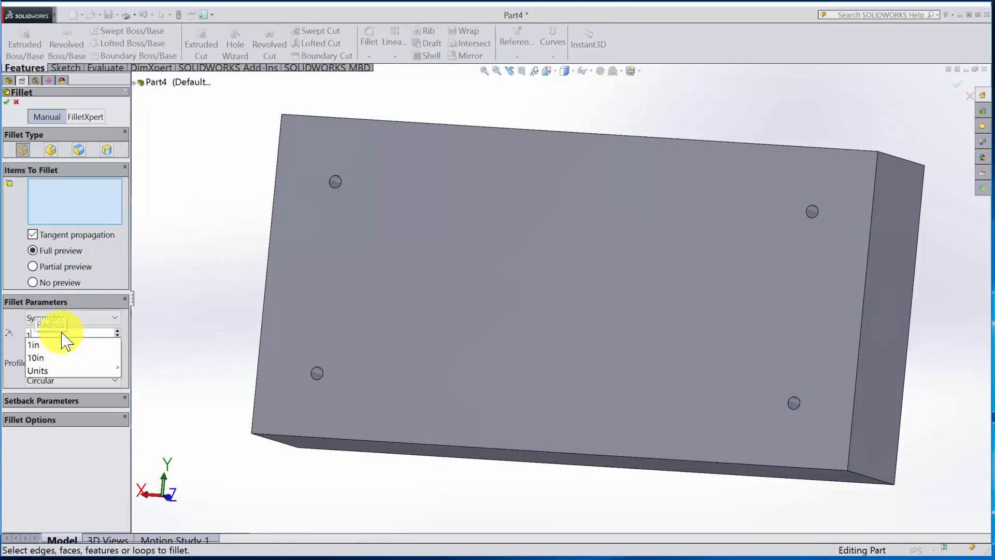
pyautogui.press('Return')
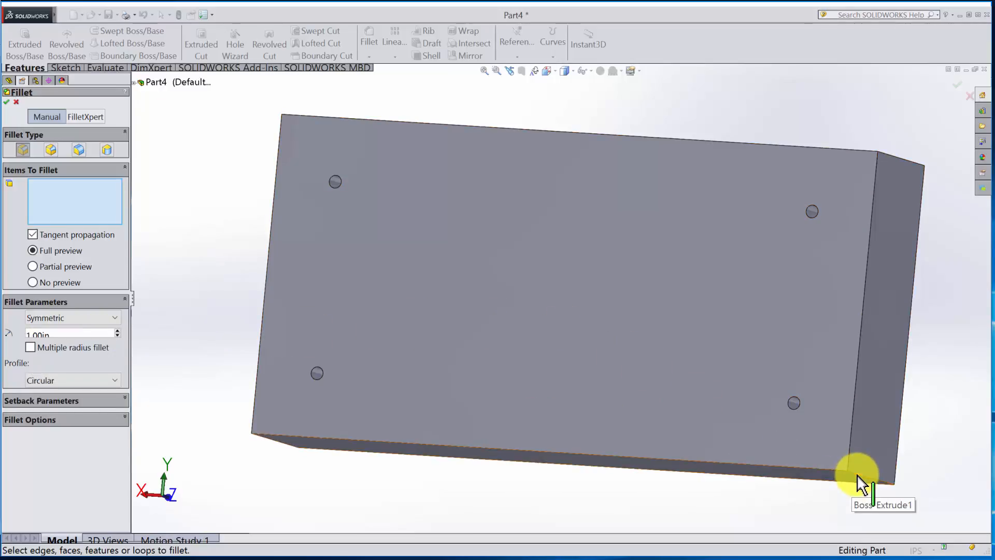
pyautogui.click(859, 481)
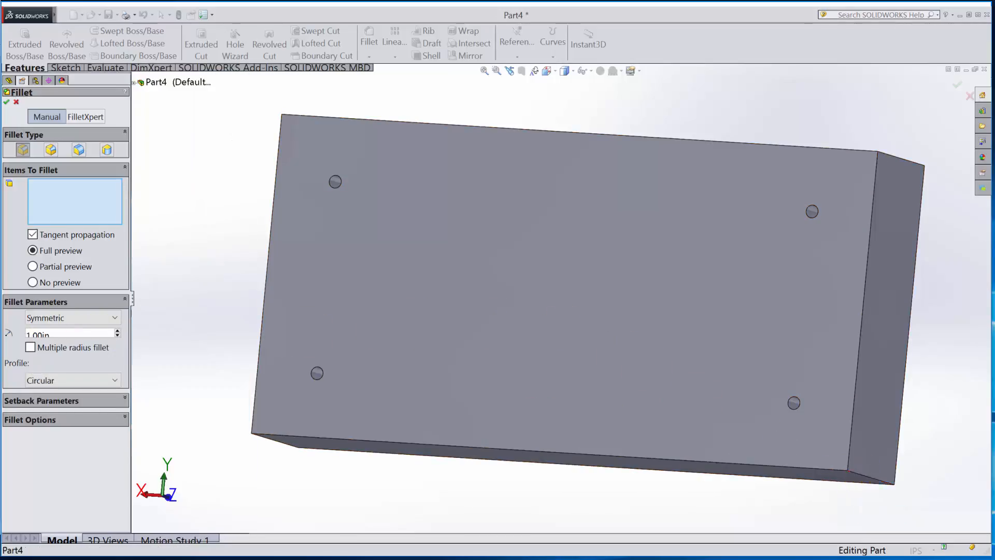
pyautogui.click(903, 159)
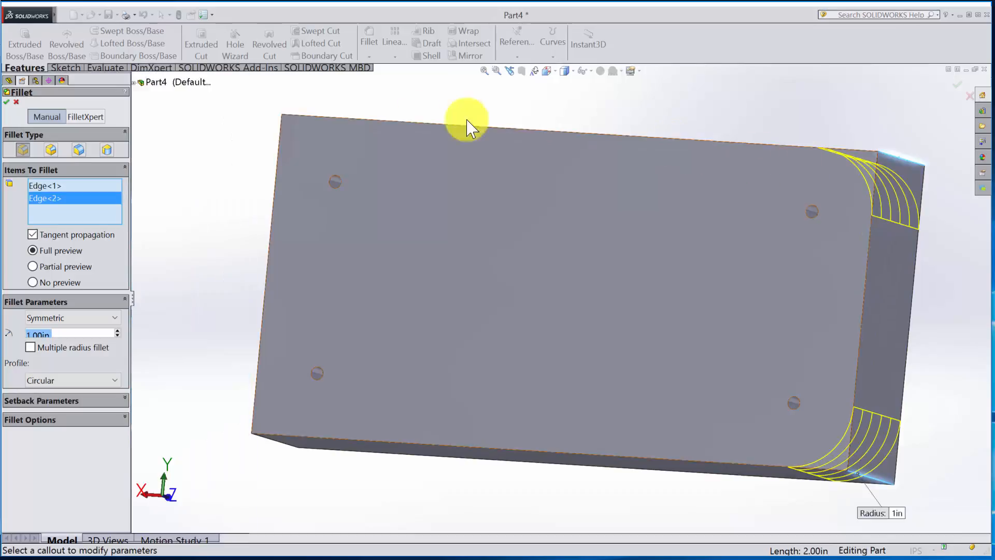
pyautogui.click(306, 126)
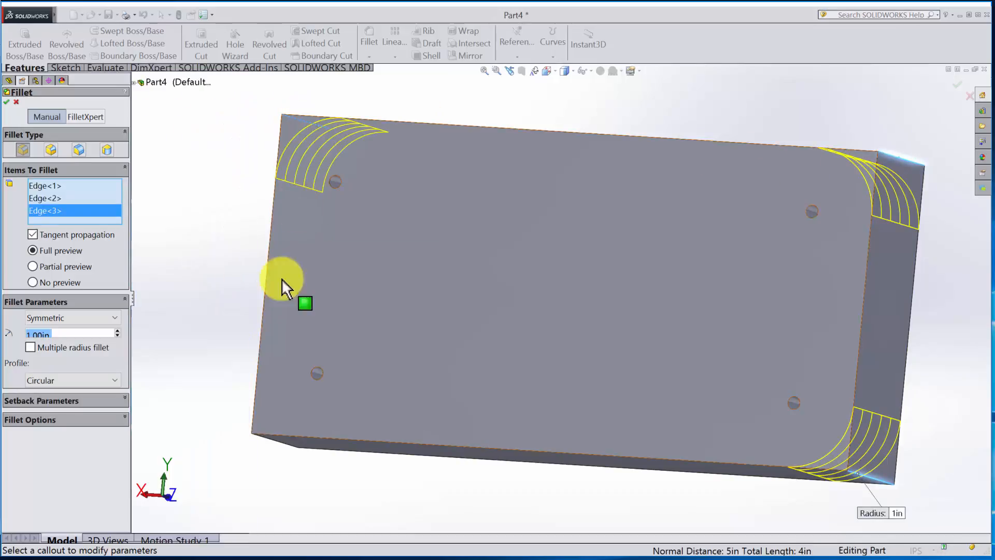
pyautogui.click(275, 441)
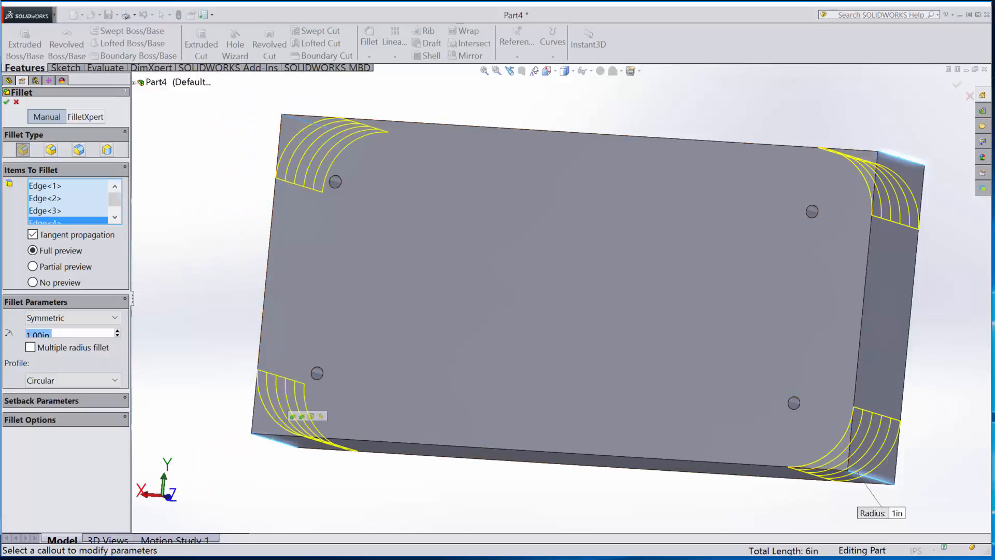
pyautogui.click(7, 102)
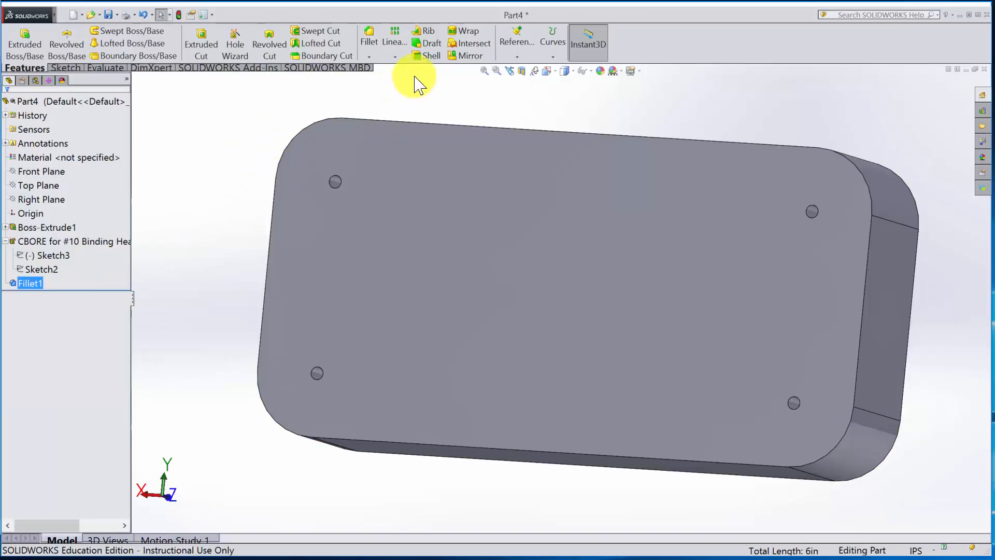
# Shell the block to a 0.25 in wall thickness, removing the back face opposite the counterbores.
pyautogui.click(431, 55)
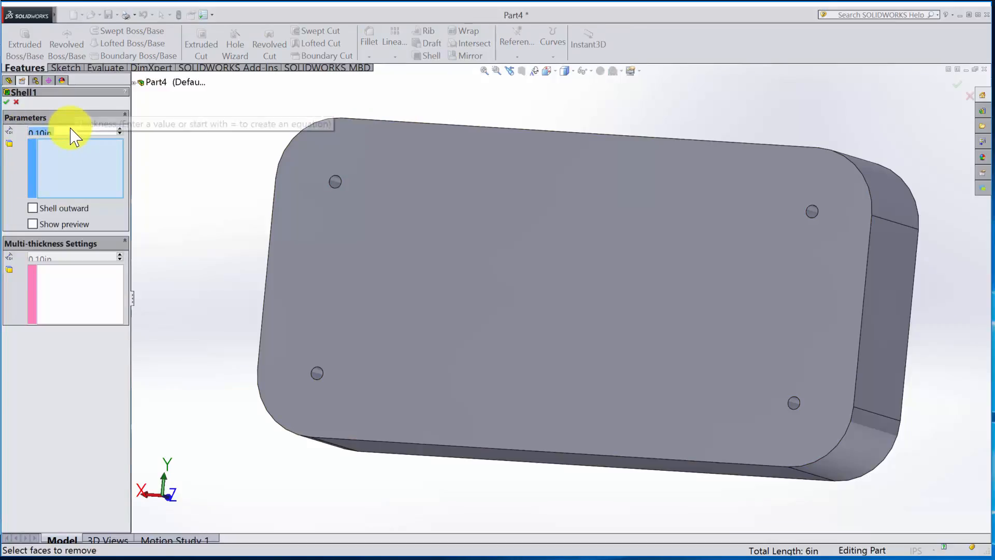
pyautogui.write('25')
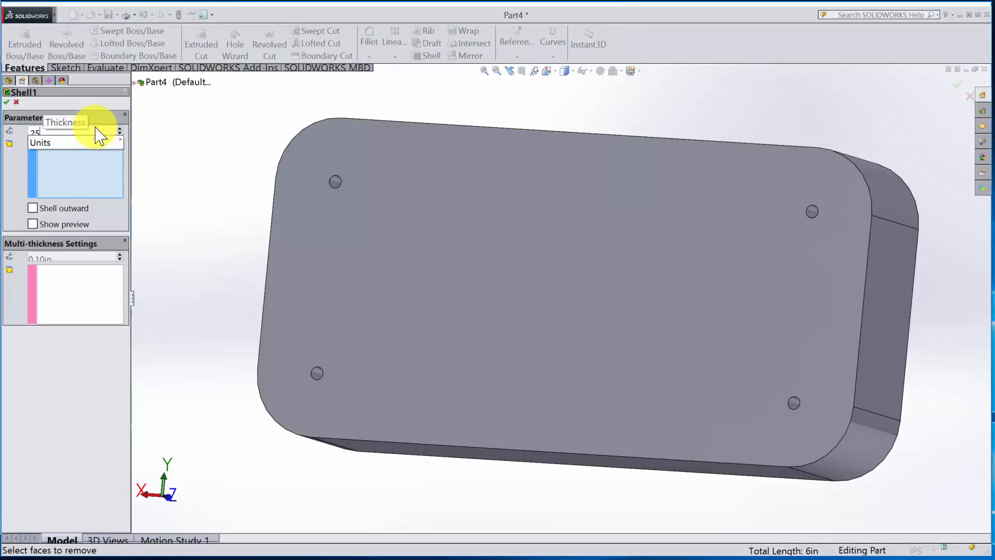
pyautogui.press('Return')
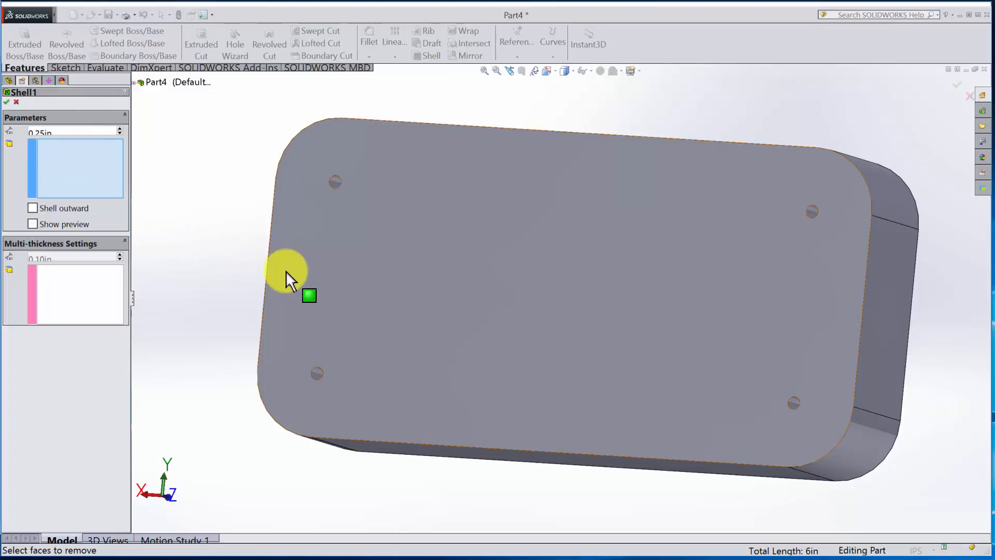
pyautogui.click(399, 265)
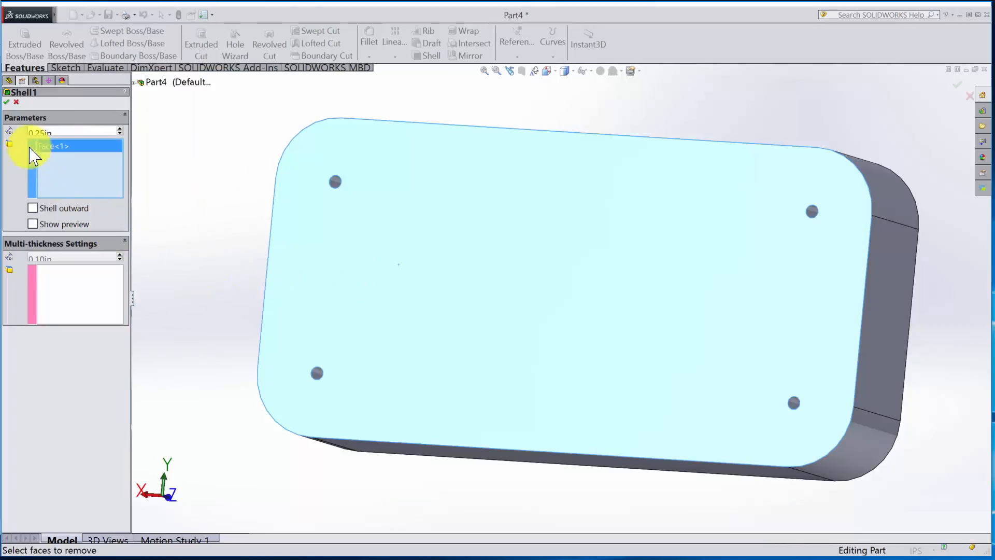
pyautogui.click(7, 102)
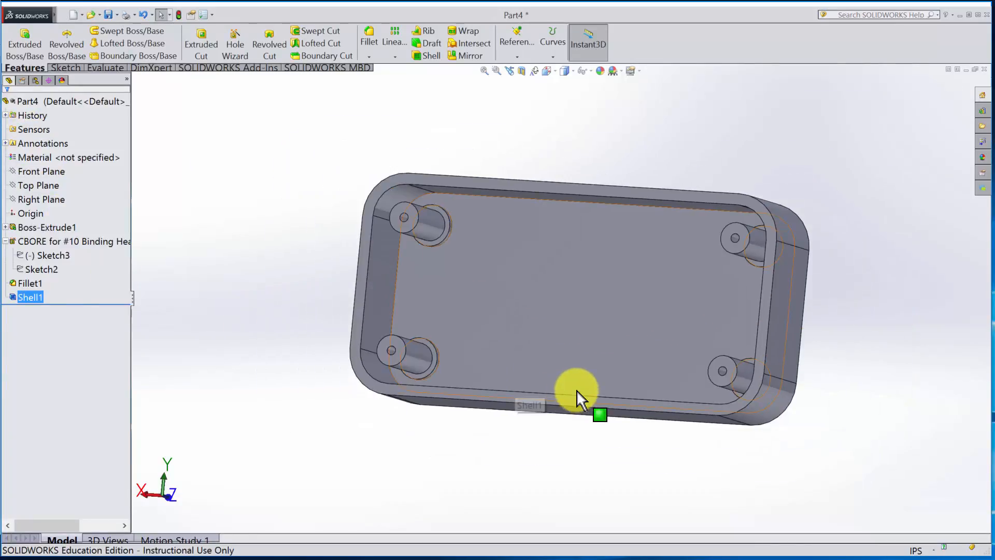
pyautogui.moveTo(582, 400); pyautogui.dragTo(576, 472, button='middle')
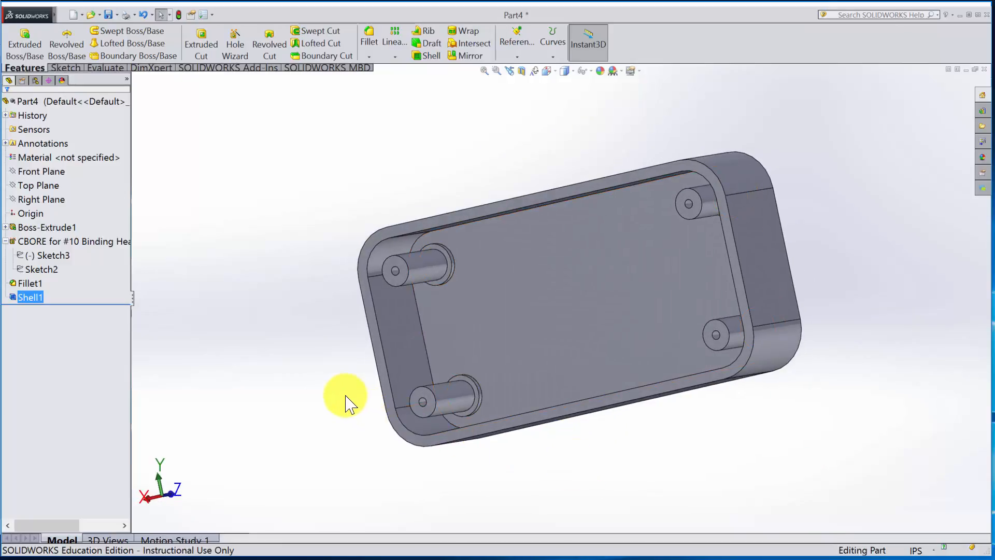
# Assign 6061 Alloy from the SOLIDWORKS aluminium alloys library as the part's material and close the material settings.
pyautogui.click(65, 158)
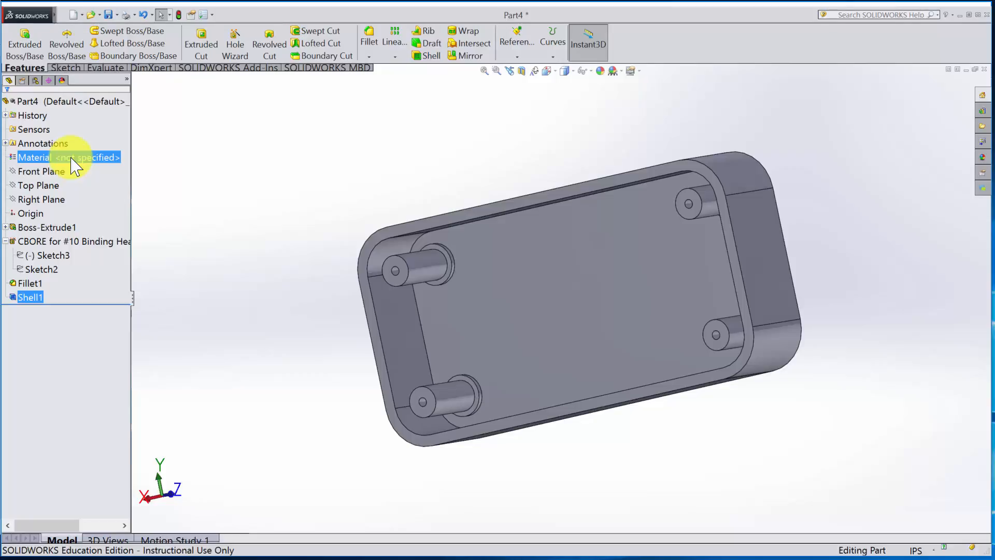
pyautogui.rightClick(71, 157)
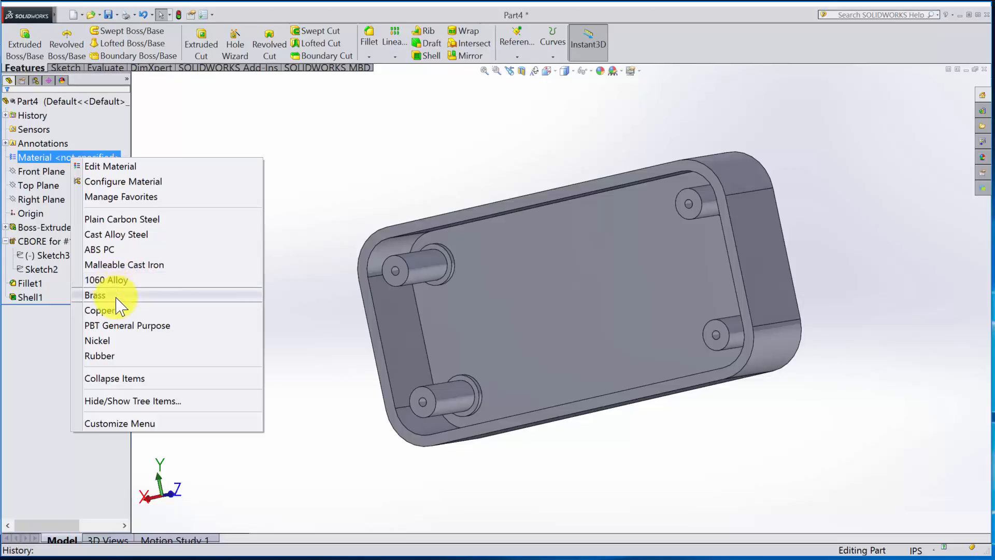
pyautogui.click(124, 172)
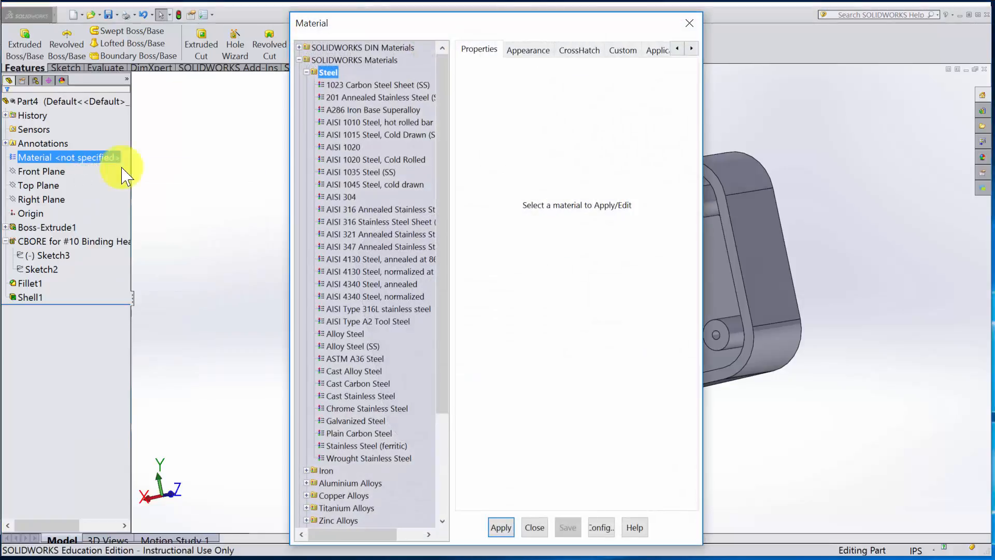
pyautogui.click(307, 72)
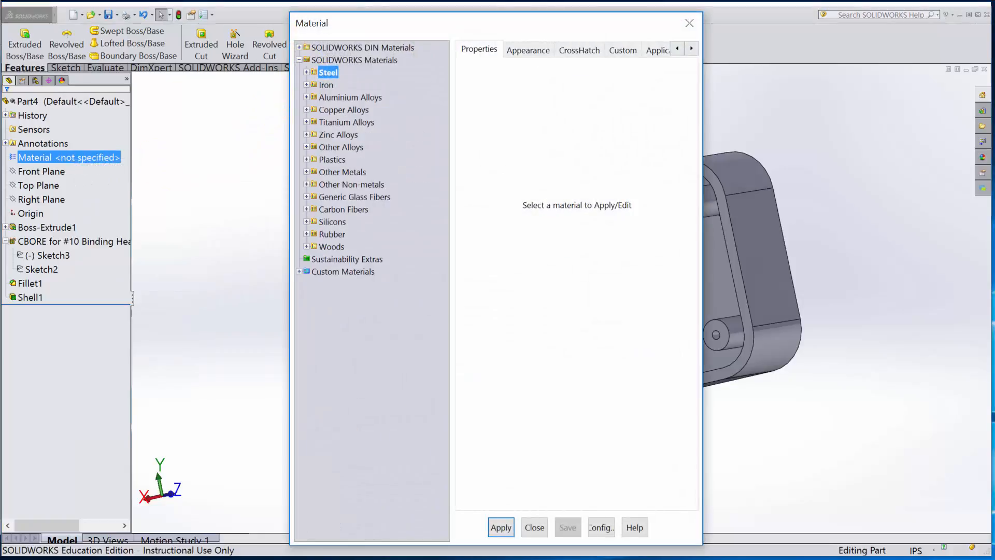
pyautogui.click(308, 98)
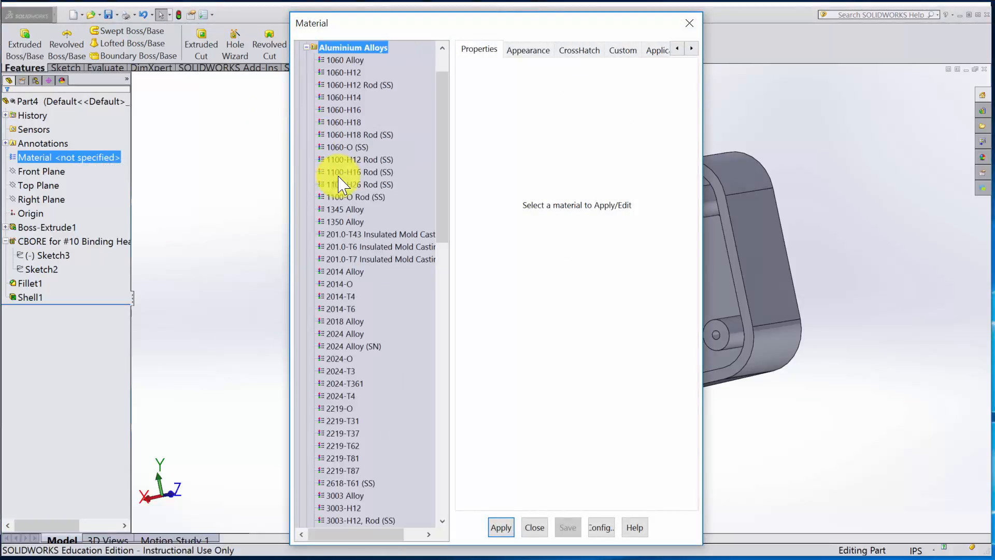
pyautogui.scroll(-11, 377, 408)
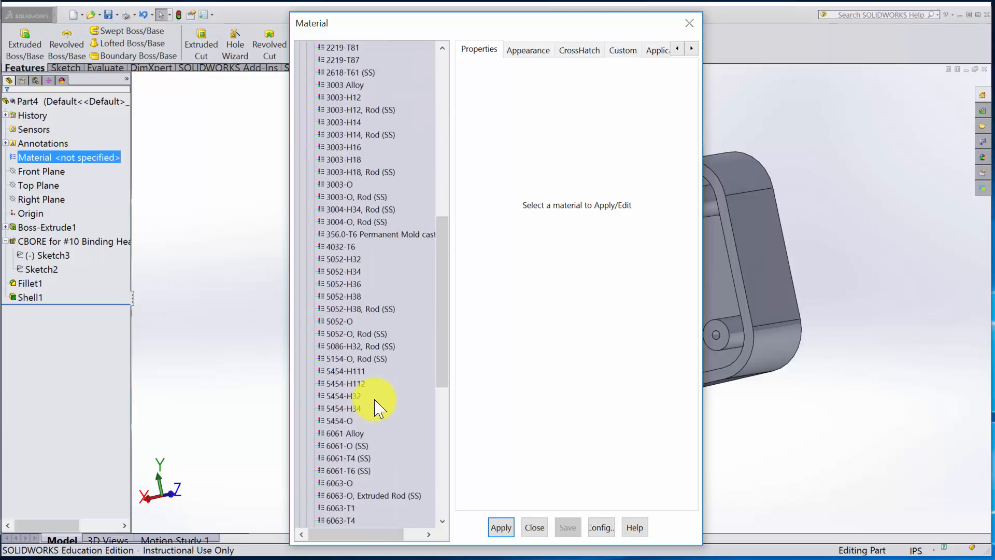
pyautogui.click(342, 433)
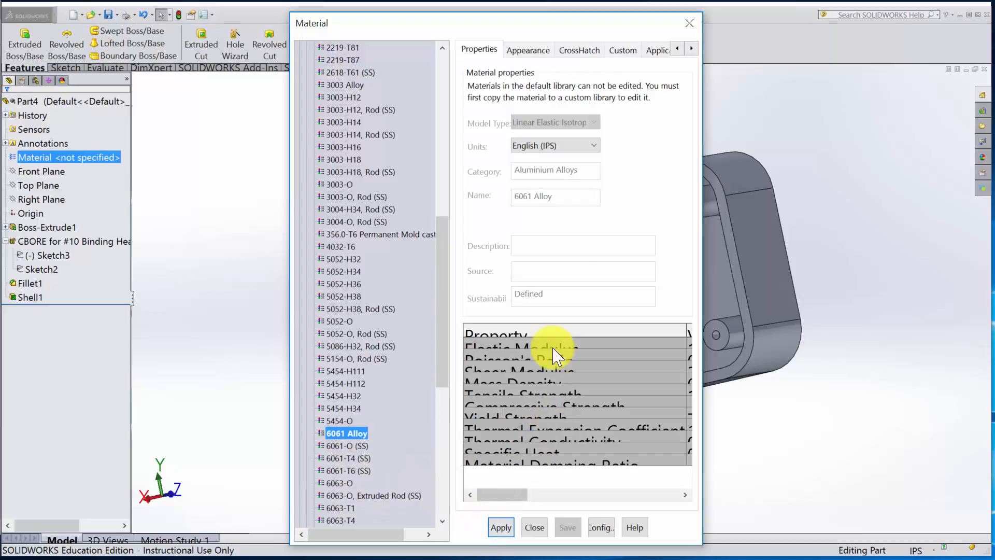
pyautogui.click(500, 528)
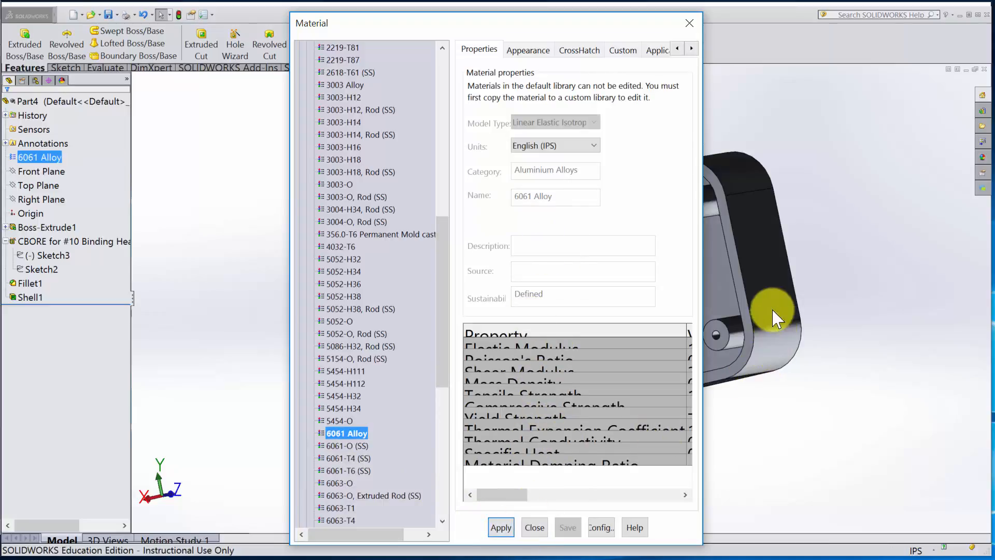
pyautogui.click(533, 527)
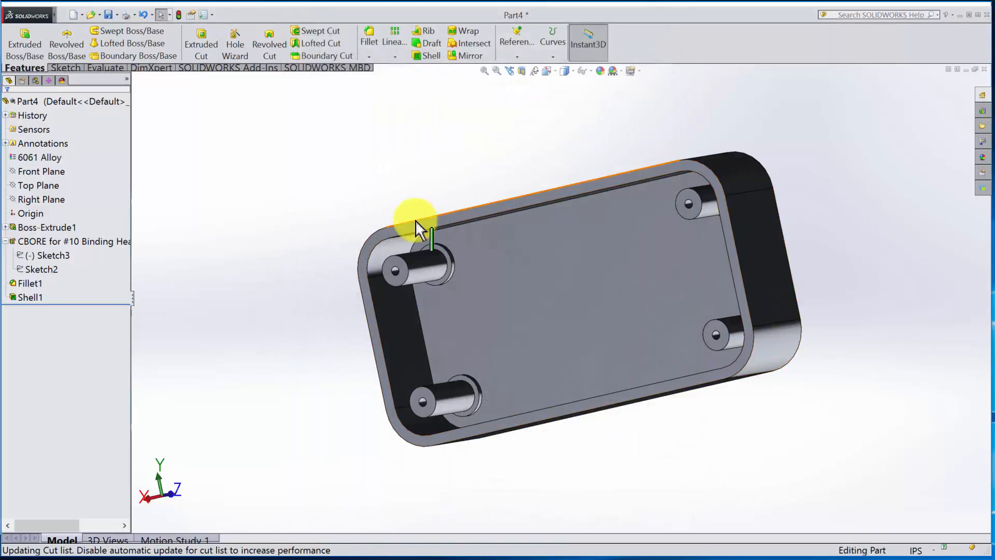
pyautogui.moveTo(596, 455); pyautogui.dragTo(617, 350, button='middle')
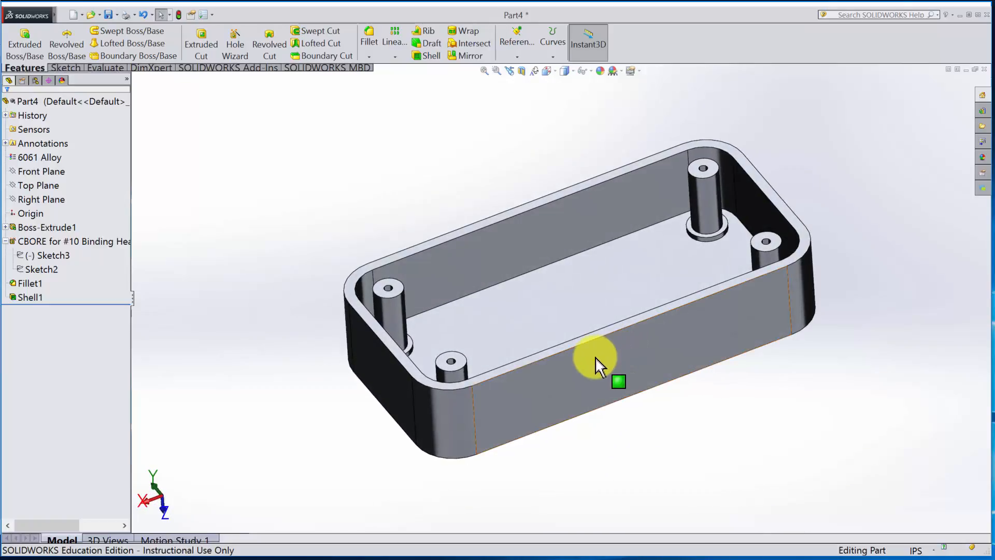